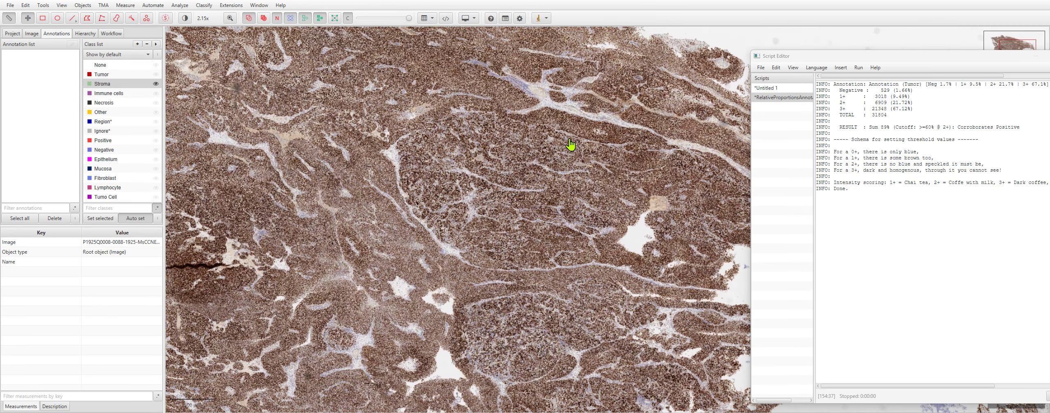
Draw two Stroma polylines, about 592 µm and 1663 µm long, along the pale strands west of the long central septum
{"action": "left_click_drag", "start_coordinate": [567, 146], "coordinate": [489, 208]}
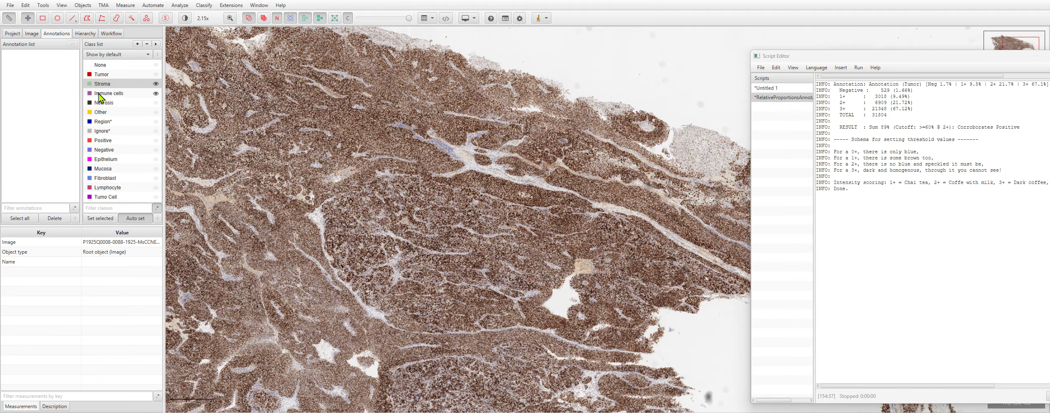
{"action": "left_click", "coordinate": [107, 86]}
{"action": "left_click_drag", "start_coordinate": [246, 105], "coordinate": [329, 143]}
{"action": "left_click", "coordinate": [101, 18]}
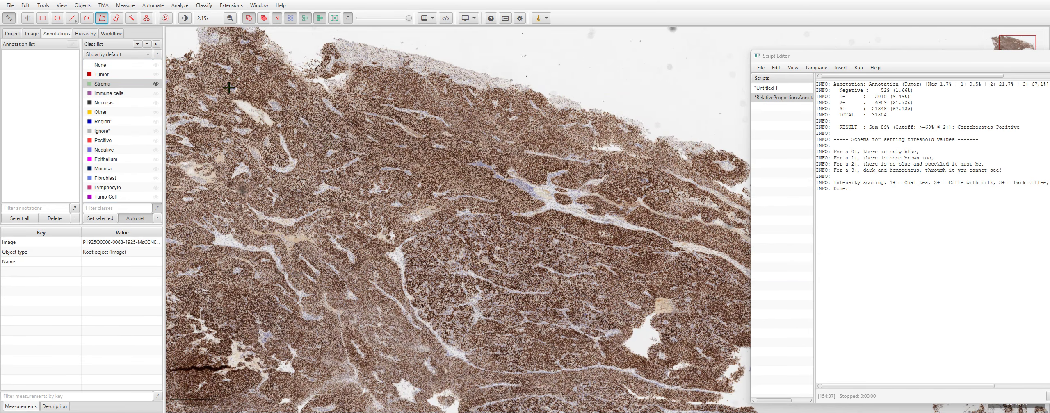
{"action": "mouse_move", "coordinate": [191, 119]}
{"action": "left_mouse_down"}
{"action": "mouse_move", "coordinate": [172, 125]}
{"action": "mouse_move", "coordinate": [187, 142]}
{"action": "left_mouse_up"}
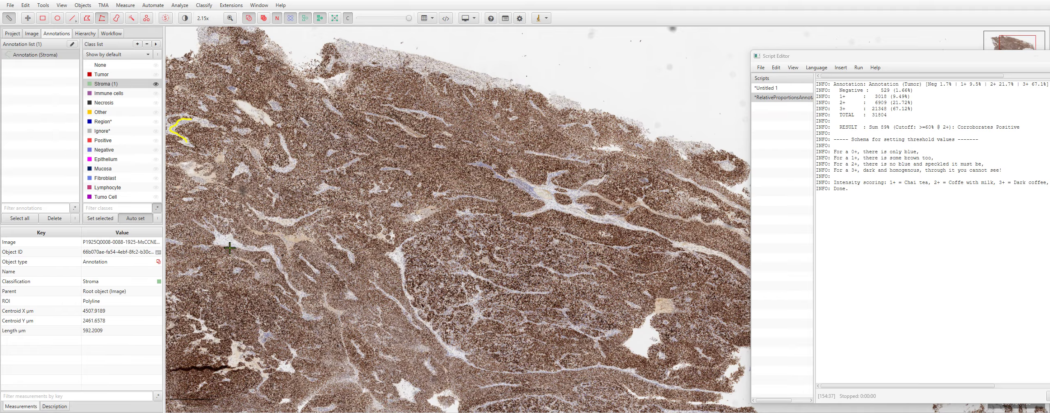
{"action": "mouse_move", "coordinate": [223, 238]}
{"action": "left_mouse_down"}
{"action": "mouse_move", "coordinate": [268, 250]}
{"action": "mouse_move", "coordinate": [311, 318]}
{"action": "left_mouse_up"}
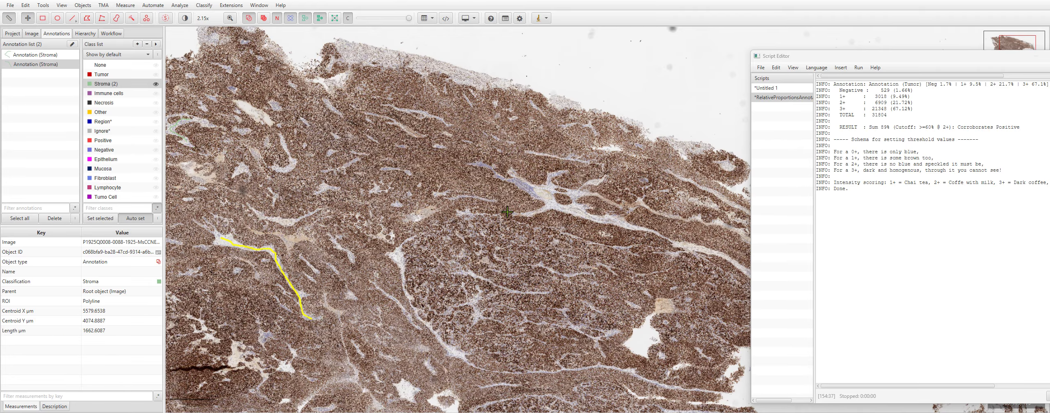
Trace the long central septum with two more Stroma polylines, about 838 µm and 712 µm long
{"action": "left_click_drag", "start_coordinate": [401, 248], "coordinate": [402, 256]}
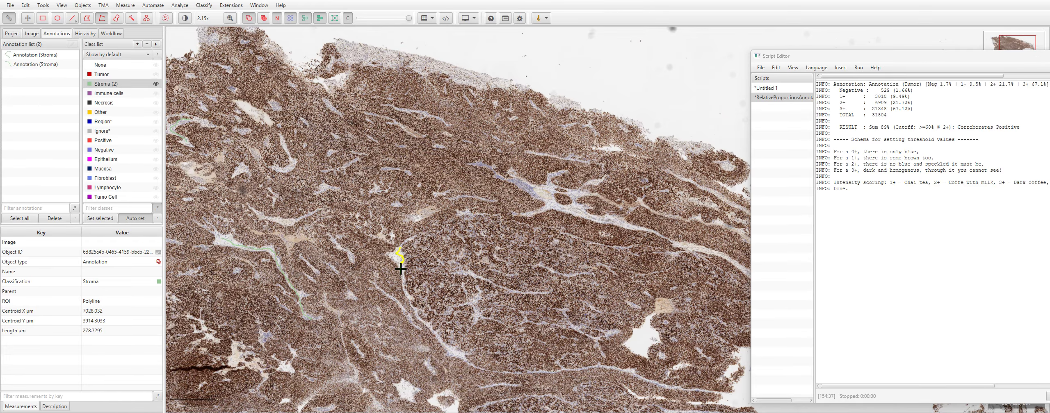
{"action": "left_click_drag", "start_coordinate": [404, 291], "coordinate": [404, 291]}
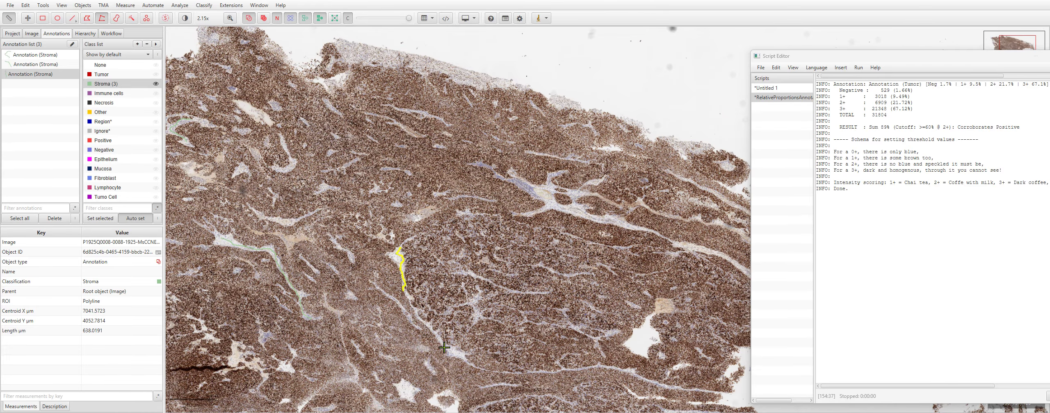
{"action": "scroll", "coordinate": [443, 347], "scroll_direction": "up", "scroll_amount": 8}
{"action": "left_click", "coordinate": [275, 158]}
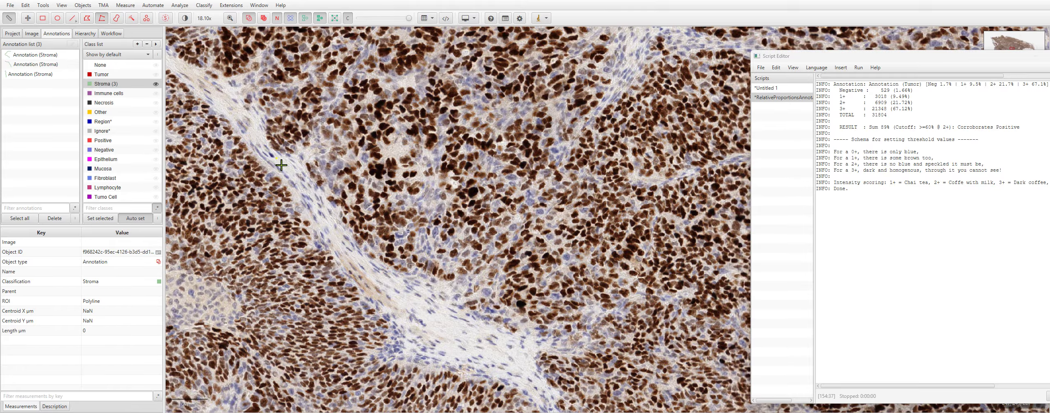
{"action": "left_click_drag", "start_coordinate": [304, 197], "coordinate": [344, 248]}
{"action": "mouse_move", "coordinate": [377, 292]}
{"action": "left_mouse_down"}
{"action": "mouse_move", "coordinate": [462, 324]}
{"action": "mouse_move", "coordinate": [502, 360]}
{"action": "left_mouse_up"}
{"action": "scroll", "coordinate": [477, 244], "scroll_direction": "down", "scroll_amount": 10}
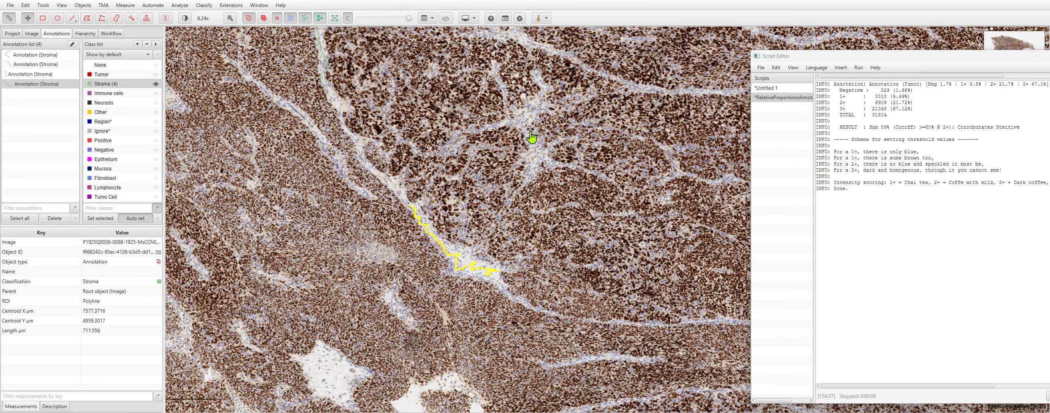
Add two Stroma polylines, about 499 µm and 530 µm long, along the thin strands northeast of the central septum
{"action": "left_click_drag", "start_coordinate": [536, 107], "coordinate": [529, 127]}
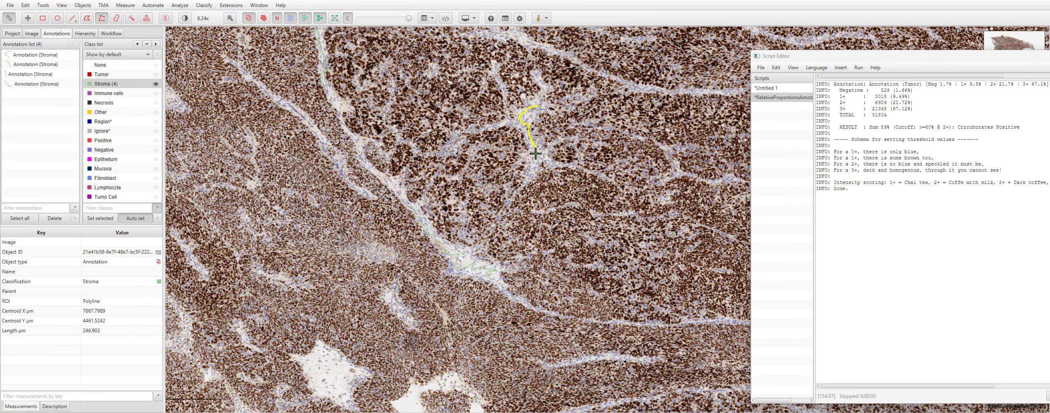
{"action": "left_click_drag", "start_coordinate": [536, 153], "coordinate": [509, 200]}
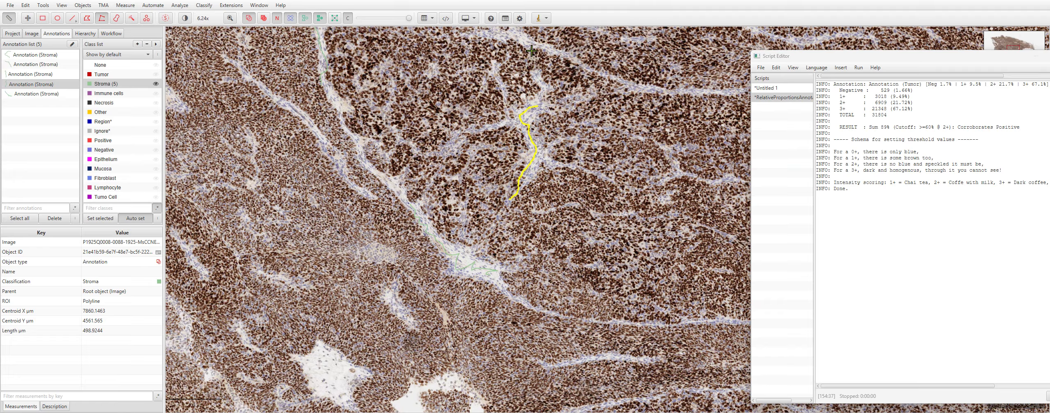
{"action": "left_click_drag", "start_coordinate": [522, 42], "coordinate": [543, 47]}
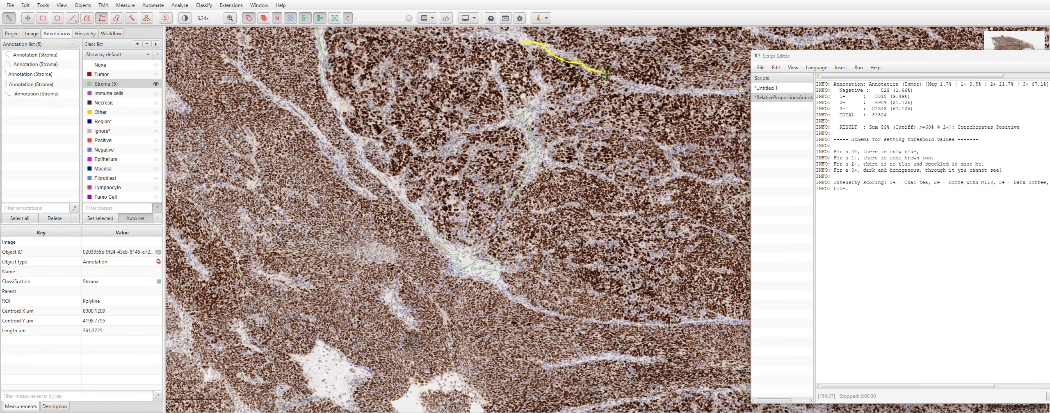
{"action": "left_click_drag", "start_coordinate": [606, 74], "coordinate": [640, 87]}
{"action": "scroll", "coordinate": [432, 213], "scroll_direction": "down", "scroll_amount": 3}
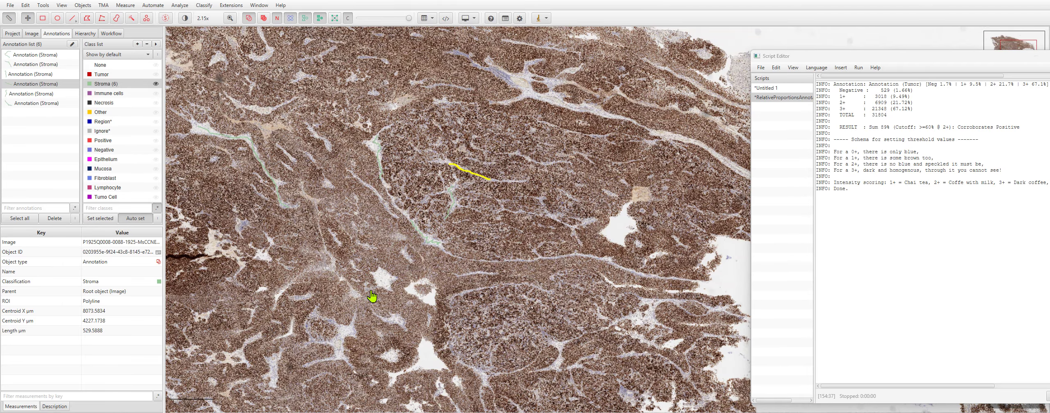
Add Stroma polylines inside the pale star-shaped area southwest of the central septum and along the strands to its west
{"action": "scroll", "coordinate": [375, 295], "scroll_direction": "up", "scroll_amount": 3}
{"action": "left_click_drag", "start_coordinate": [400, 234], "coordinate": [414, 274]}
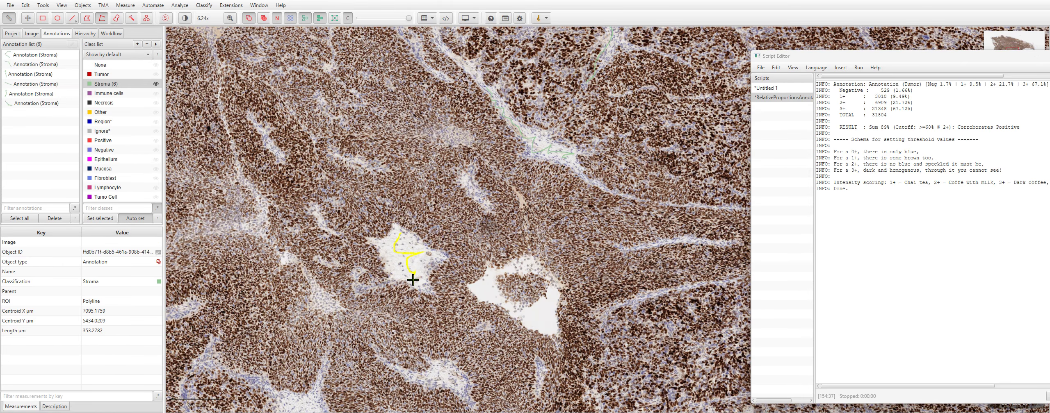
{"action": "key", "text": "v"}
{"action": "left_click", "coordinate": [241, 171]}
{"action": "mouse_move", "coordinate": [243, 176]}
{"action": "left_mouse_down"}
{"action": "mouse_move", "coordinate": [252, 217]}
{"action": "mouse_move", "coordinate": [209, 234]}
{"action": "left_mouse_up"}
{"action": "left_click_drag", "start_coordinate": [192, 301], "coordinate": [180, 308]}
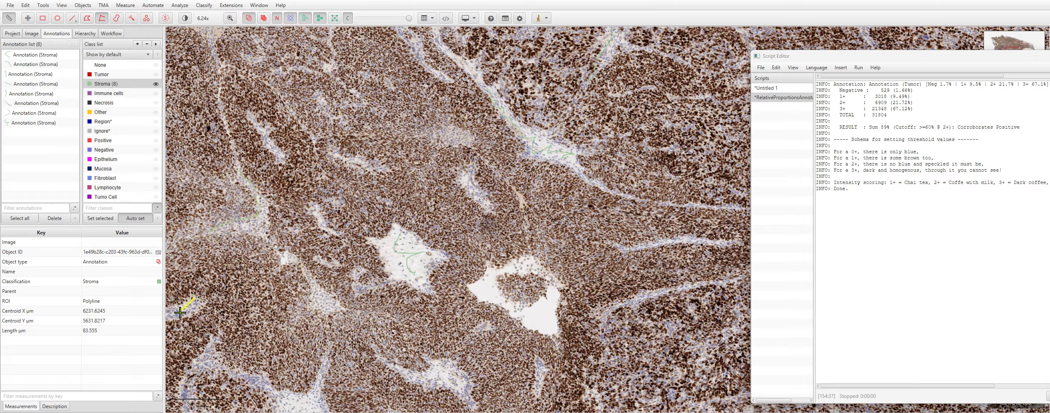
Add Stroma polylines along the pale strands south of the star-shaped area, ending with one about 220 µm long
{"action": "left_click", "coordinate": [210, 361]}
{"action": "mouse_move", "coordinate": [210, 361]}
{"action": "left_mouse_down"}
{"action": "mouse_move", "coordinate": [296, 407]}
{"action": "mouse_move", "coordinate": [313, 392]}
{"action": "left_mouse_up"}
{"action": "left_click_drag", "start_coordinate": [409, 375], "coordinate": [450, 375]}
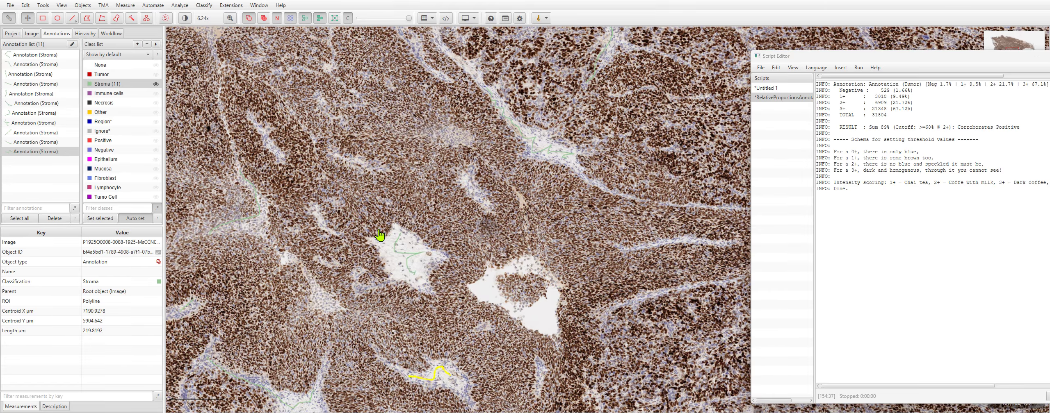
{"action": "key", "text": "v"}
{"action": "right_click", "coordinate": [542, 205]}
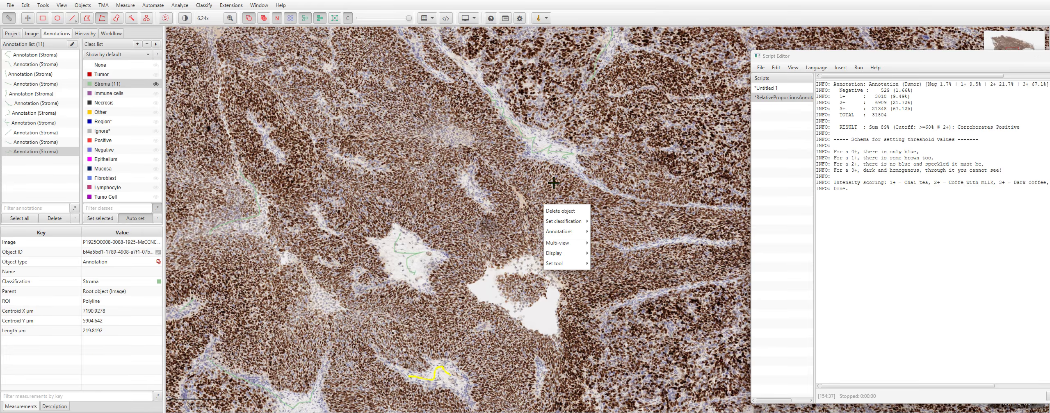
Trace the strands inside and around the rounded tumor nodule with four Stroma polylines, including one about 585 µm long on its eastern edge
{"action": "key", "text": "m"}
{"action": "scroll", "coordinate": [555, 184], "scroll_direction": "up", "scroll_amount": 3}
{"action": "left_click_drag", "start_coordinate": [573, 193], "coordinate": [452, 263]}
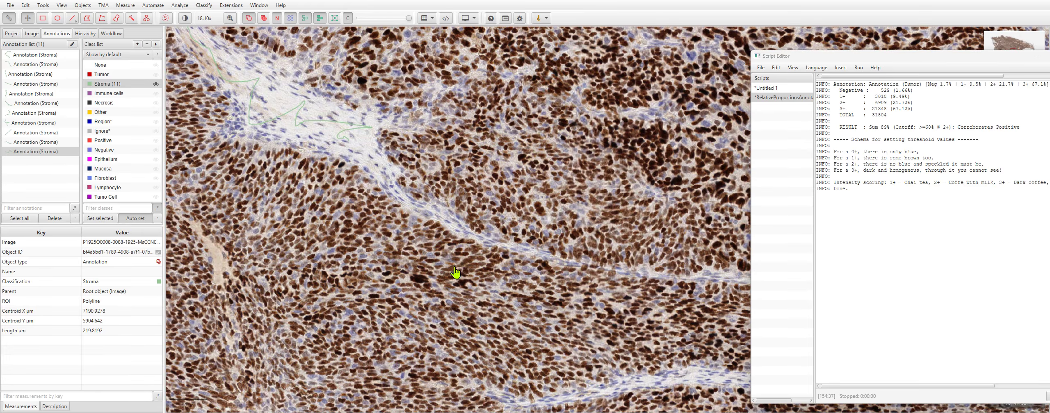
{"action": "scroll", "coordinate": [455, 272], "scroll_direction": "down", "scroll_amount": 5}
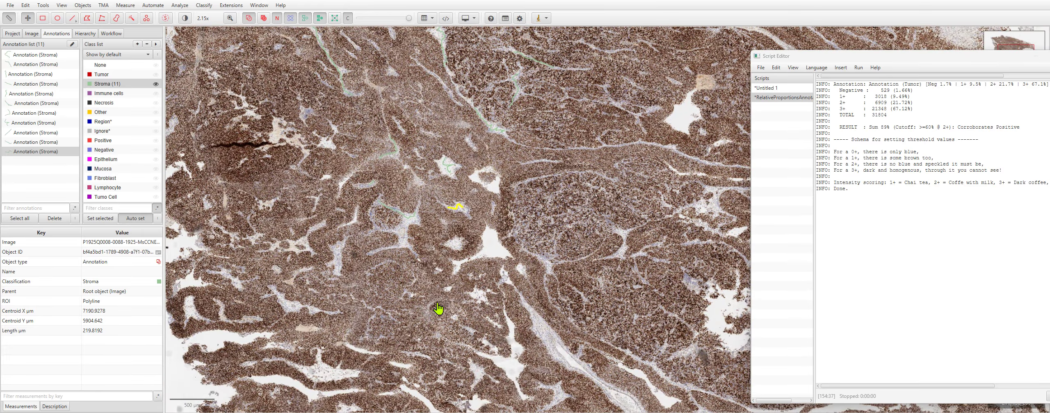
{"action": "left_click_drag", "start_coordinate": [438, 308], "coordinate": [363, 222]}
{"action": "mouse_move", "coordinate": [429, 282]}
{"action": "left_mouse_down"}
{"action": "mouse_move", "coordinate": [422, 276]}
{"action": "mouse_move", "coordinate": [411, 299]}
{"action": "mouse_move", "coordinate": [421, 270]}
{"action": "left_mouse_up"}
{"action": "left_click_drag", "start_coordinate": [442, 172], "coordinate": [448, 230]}
{"action": "scroll", "coordinate": [450, 181], "scroll_direction": "up", "scroll_amount": 3}
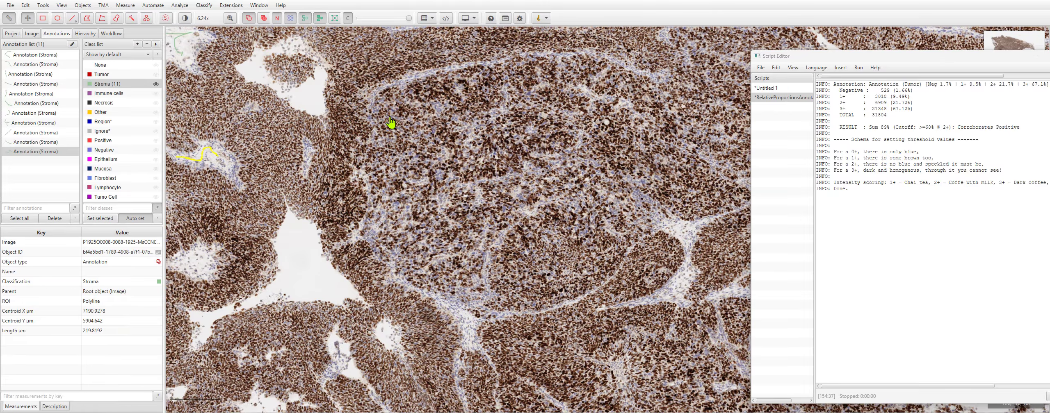
{"action": "left_click", "coordinate": [103, 19]}
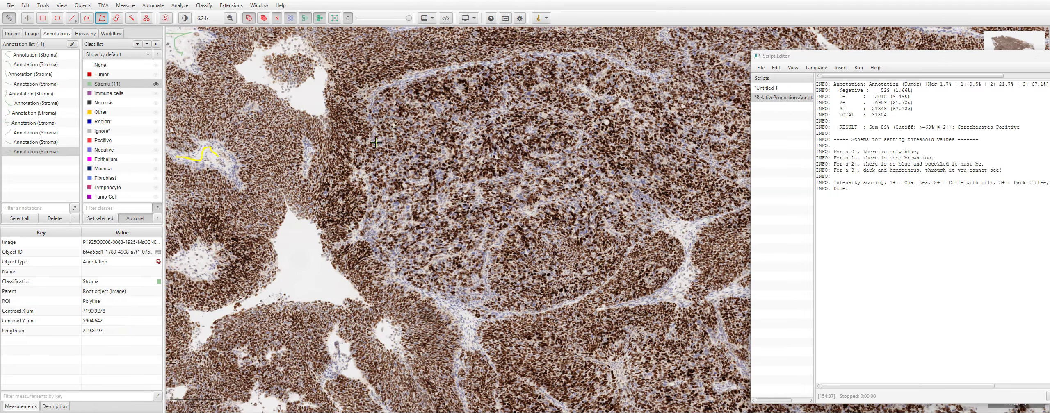
{"action": "mouse_move", "coordinate": [527, 175]}
{"action": "left_mouse_down"}
{"action": "mouse_move", "coordinate": [476, 182]}
{"action": "mouse_move", "coordinate": [504, 231]}
{"action": "mouse_move", "coordinate": [489, 307]}
{"action": "mouse_move", "coordinate": [440, 303]}
{"action": "mouse_move", "coordinate": [392, 266]}
{"action": "left_mouse_up"}
{"action": "mouse_move", "coordinate": [463, 318]}
{"action": "left_mouse_down"}
{"action": "mouse_move", "coordinate": [475, 322]}
{"action": "mouse_move", "coordinate": [471, 343]}
{"action": "left_mouse_up"}
{"action": "mouse_move", "coordinate": [671, 227]}
{"action": "left_mouse_down"}
{"action": "mouse_move", "coordinate": [688, 242]}
{"action": "mouse_move", "coordinate": [686, 272]}
{"action": "left_mouse_up"}
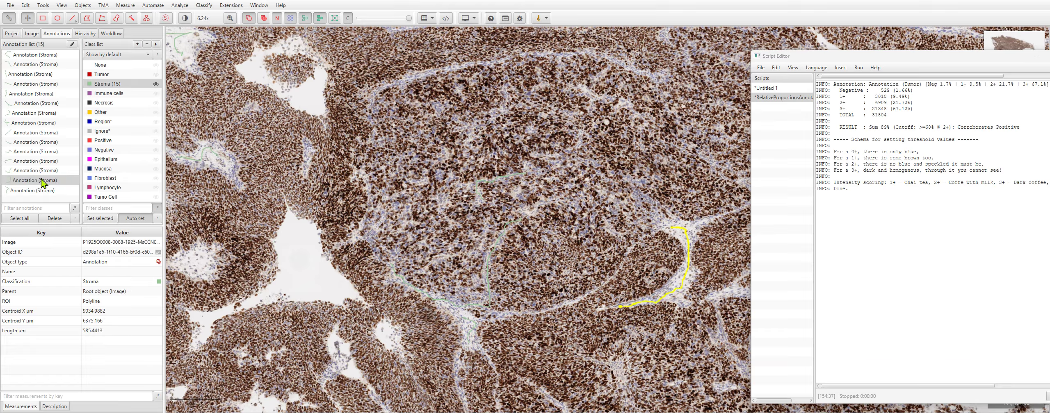
Switch the auto-set class to Tumor and draw two polylines, about 2353 µm and 409 µm long, through the brown tissue west of the nodule
{"action": "left_click", "coordinate": [100, 73]}
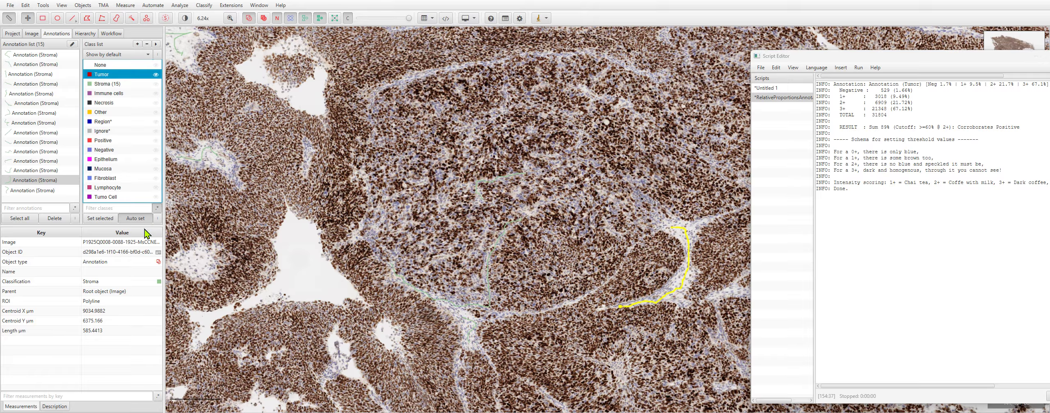
{"action": "left_click", "coordinate": [128, 218]}
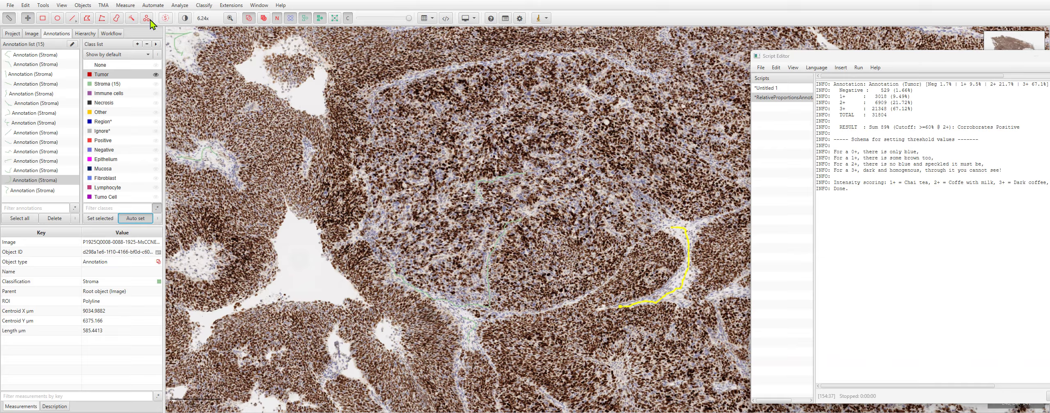
{"action": "left_click", "coordinate": [102, 18]}
{"action": "mouse_move", "coordinate": [216, 54]}
{"action": "left_mouse_down"}
{"action": "mouse_move", "coordinate": [199, 103]}
{"action": "mouse_move", "coordinate": [263, 119]}
{"action": "mouse_move", "coordinate": [270, 143]}
{"action": "mouse_move", "coordinate": [262, 210]}
{"action": "mouse_move", "coordinate": [223, 185]}
{"action": "mouse_move", "coordinate": [211, 211]}
{"action": "mouse_move", "coordinate": [245, 241]}
{"action": "mouse_move", "coordinate": [232, 278]}
{"action": "left_mouse_up"}
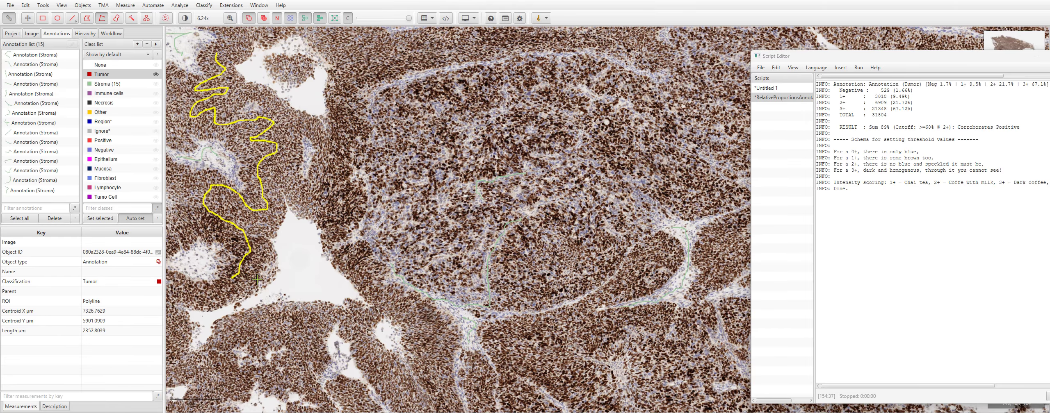
{"action": "left_click_drag", "start_coordinate": [315, 321], "coordinate": [245, 326]}
Draw five more Tumor polylines in the brown tissue in and around the nodule, including a looping one about 2903 µm long to its north
{"action": "scroll", "coordinate": [434, 305], "scroll_direction": "down", "scroll_amount": 5}
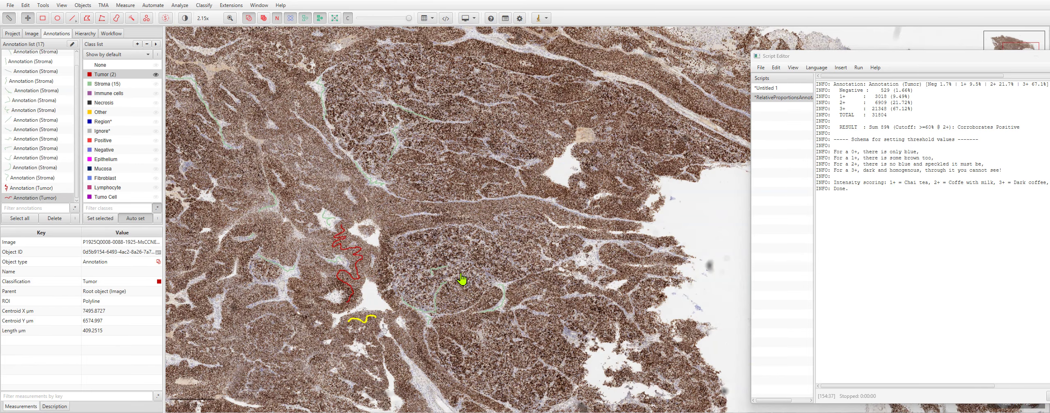
{"action": "scroll", "coordinate": [464, 281], "scroll_direction": "up", "scroll_amount": 5}
{"action": "left_click_drag", "start_coordinate": [383, 159], "coordinate": [369, 187]}
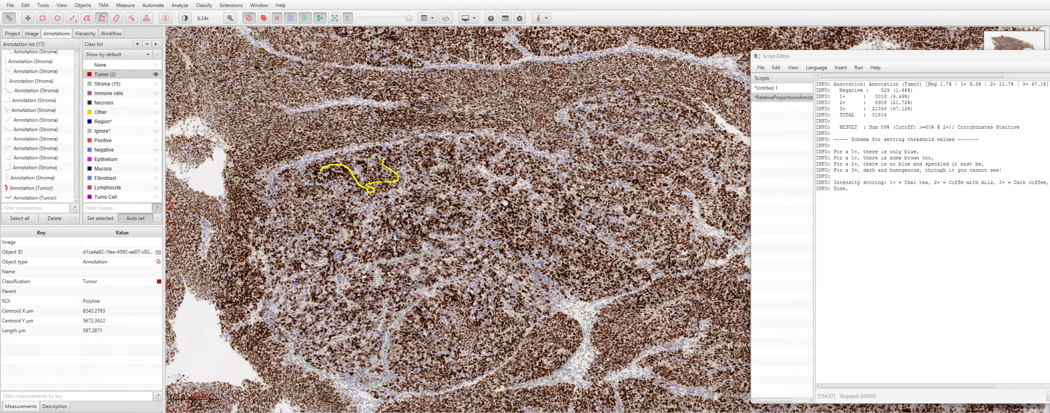
{"action": "mouse_move", "coordinate": [438, 310]}
{"action": "left_mouse_down"}
{"action": "mouse_move", "coordinate": [413, 319]}
{"action": "mouse_move", "coordinate": [430, 361]}
{"action": "mouse_move", "coordinate": [418, 371]}
{"action": "left_mouse_up"}
{"action": "left_click_drag", "start_coordinate": [558, 326], "coordinate": [475, 395]}
{"action": "mouse_move", "coordinate": [638, 304]}
{"action": "left_mouse_down"}
{"action": "mouse_move", "coordinate": [617, 324]}
{"action": "mouse_move", "coordinate": [614, 351]}
{"action": "mouse_move", "coordinate": [628, 355]}
{"action": "left_mouse_up"}
{"action": "key", "text": "v"}
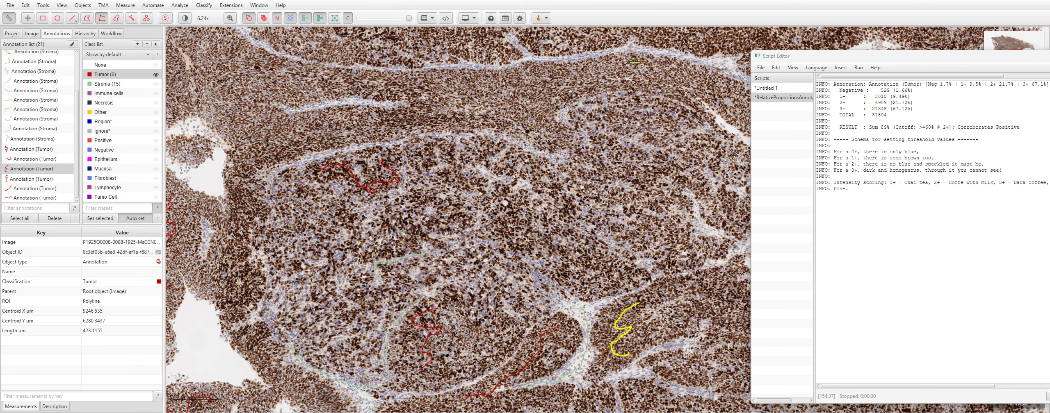
{"action": "mouse_move", "coordinate": [634, 63]}
{"action": "left_mouse_down"}
{"action": "mouse_move", "coordinate": [591, 82]}
{"action": "mouse_move", "coordinate": [555, 76]}
{"action": "mouse_move", "coordinate": [457, 104]}
{"action": "mouse_move", "coordinate": [435, 87]}
{"action": "mouse_move", "coordinate": [227, 87]}
{"action": "mouse_move", "coordinate": [280, 142]}
{"action": "mouse_move", "coordinate": [410, 132]}
{"action": "left_mouse_up"}
{"action": "scroll", "coordinate": [456, 158], "scroll_direction": "down", "scroll_amount": 5}
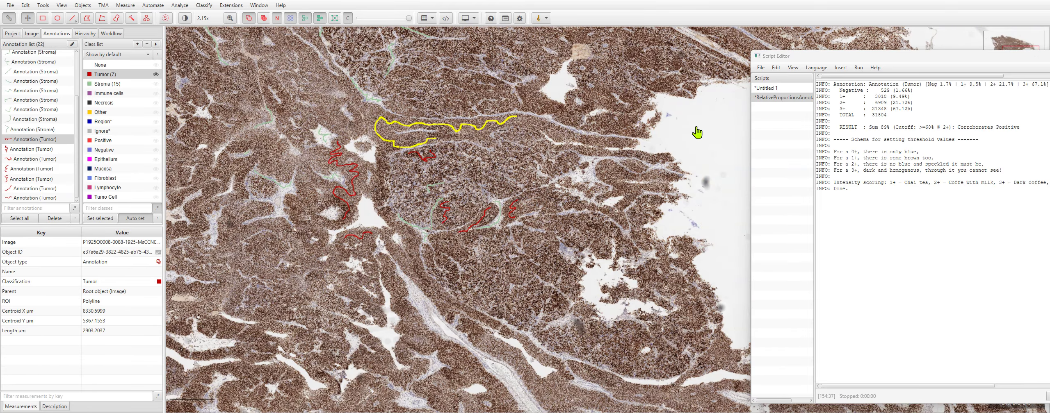
Switch the auto-set class to Ignore* and draw polylines about 2118, 491 and 408 µm long across three blank background areas
{"action": "left_click", "coordinate": [106, 133]}
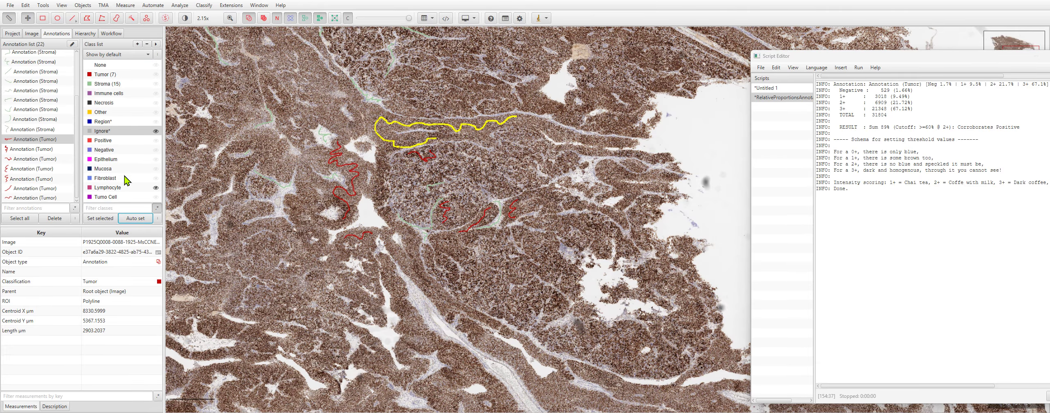
{"action": "left_click", "coordinate": [132, 220]}
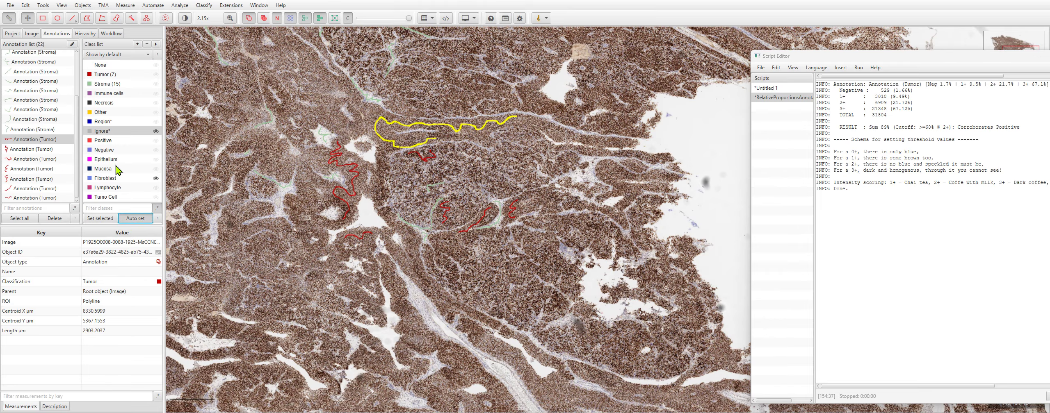
{"action": "left_click", "coordinate": [120, 131]}
{"action": "left_click", "coordinate": [103, 18]}
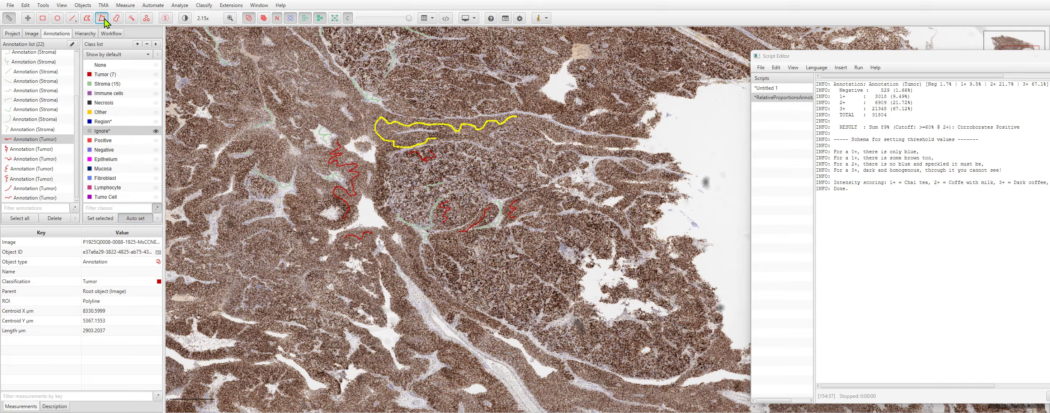
{"action": "mouse_move", "coordinate": [722, 119]}
{"action": "left_mouse_down"}
{"action": "mouse_move", "coordinate": [734, 190]}
{"action": "mouse_move", "coordinate": [725, 228]}
{"action": "left_mouse_up"}
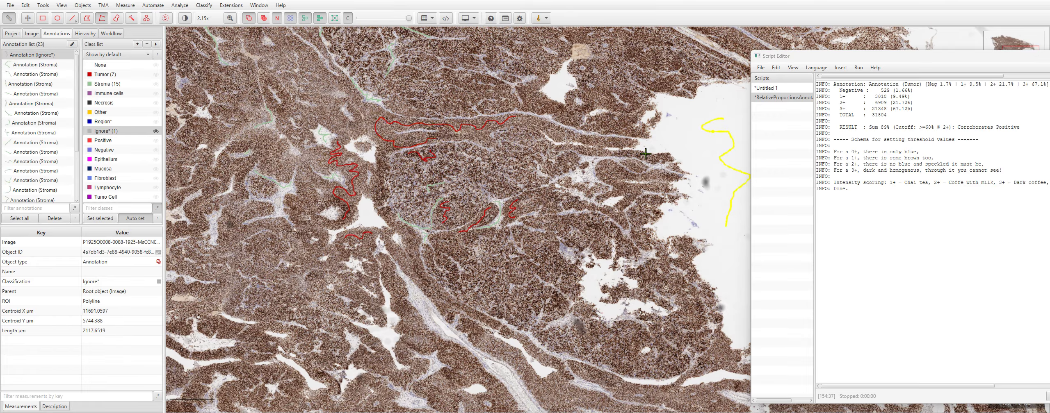
{"action": "left_click_drag", "start_coordinate": [567, 73], "coordinate": [554, 95]}
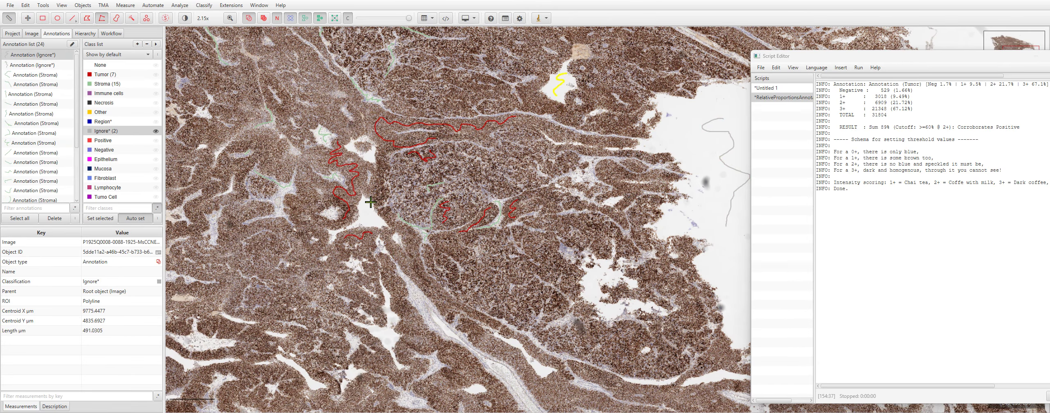
{"action": "left_click_drag", "start_coordinate": [370, 202], "coordinate": [363, 221]}
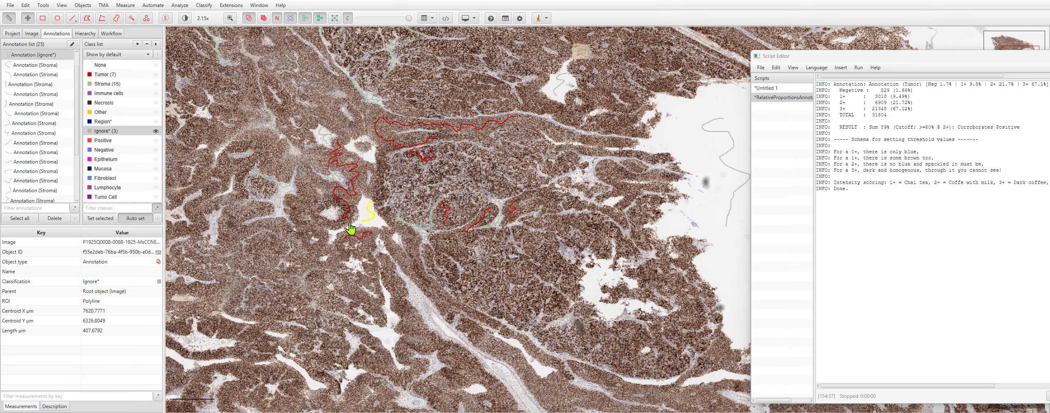
{"action": "key", "text": "v"}
{"action": "key", "text": "m"}
{"action": "scroll", "coordinate": [716, 378], "scroll_direction": "up", "scroll_amount": 10}
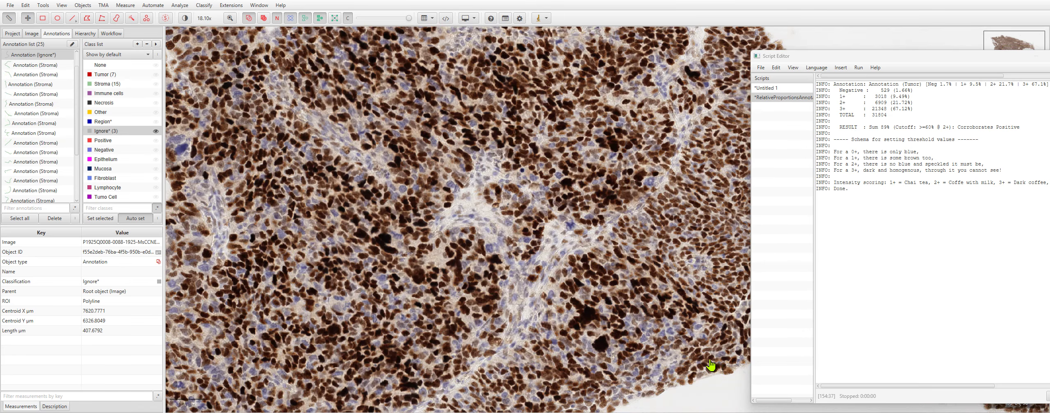
Draw another Ignore* polyline about 1013 µm long through the blank hole southeast of the rounded nodule
{"action": "scroll", "coordinate": [595, 321], "scroll_direction": "down", "scroll_amount": 10}
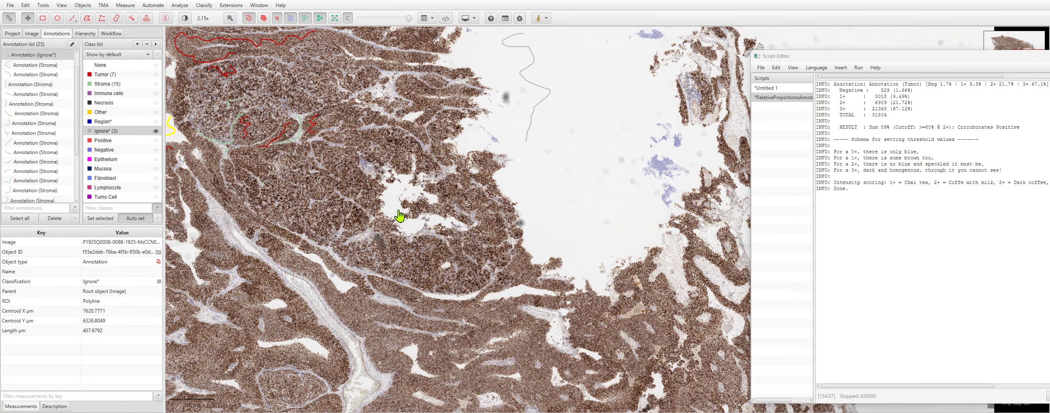
{"action": "key", "text": "v"}
{"action": "mouse_move", "coordinate": [405, 183]}
{"action": "left_mouse_down"}
{"action": "mouse_move", "coordinate": [393, 197]}
{"action": "mouse_move", "coordinate": [425, 228]}
{"action": "left_mouse_up"}
Start training an artificial neural network pixel classifier on the annotations and turn on its live prediction
{"action": "left_click", "coordinate": [203, 4]}
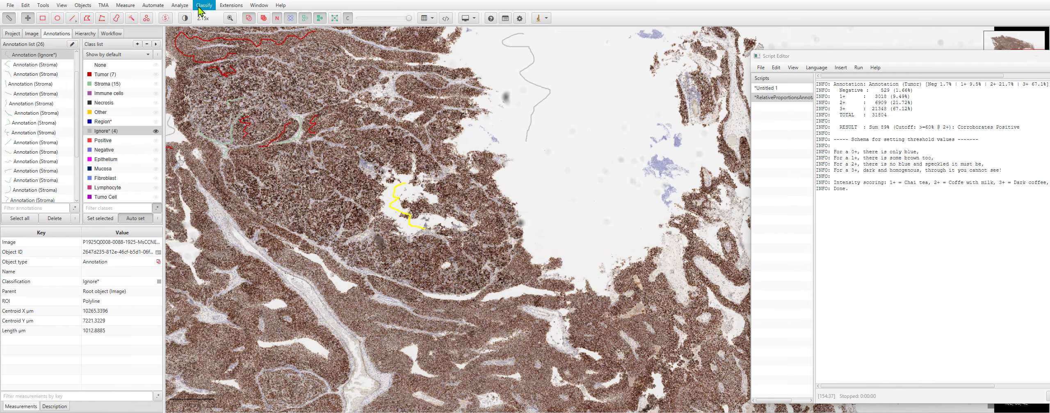
{"action": "mouse_move", "coordinate": [215, 20]}
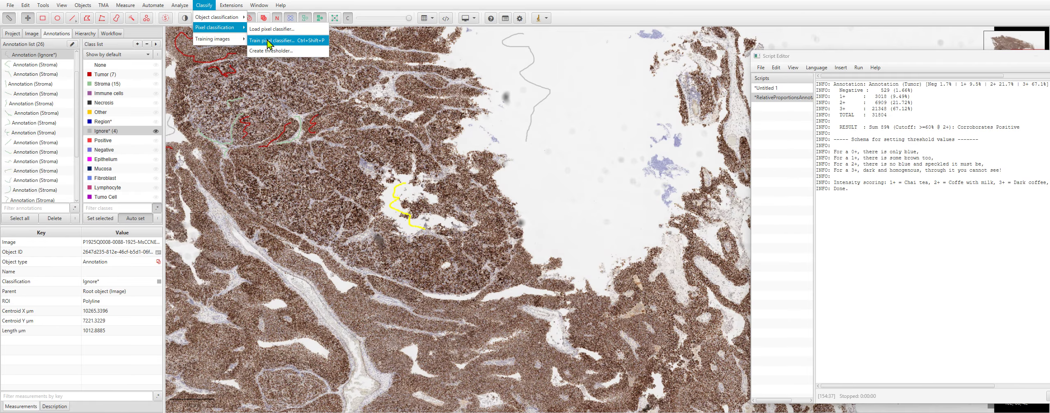
{"action": "left_click", "coordinate": [267, 41]}
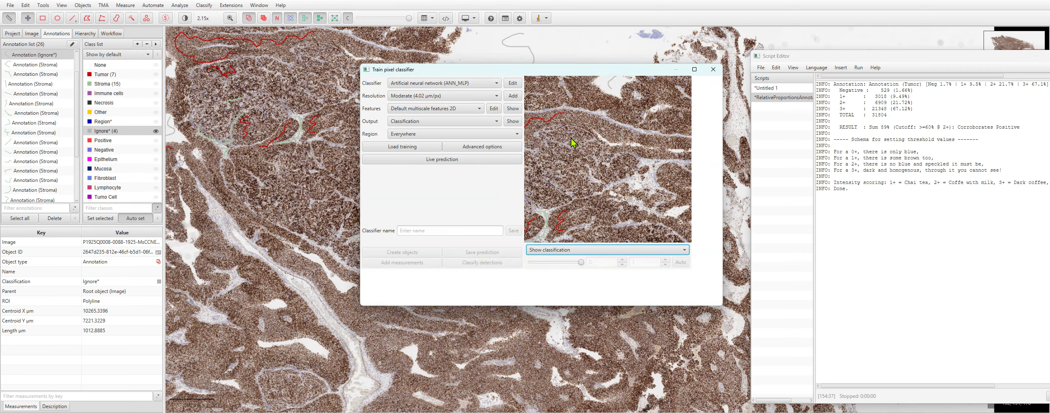
{"action": "left_click", "coordinate": [400, 161]}
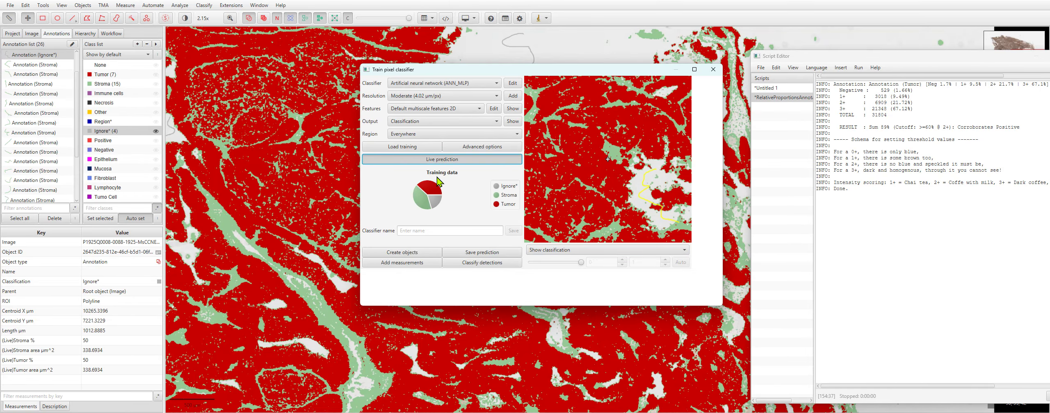
Create annotation objects from the prediction for the full image, with minimum object and hole sizes of 1,000 µm²
{"action": "left_click", "coordinate": [390, 252]}
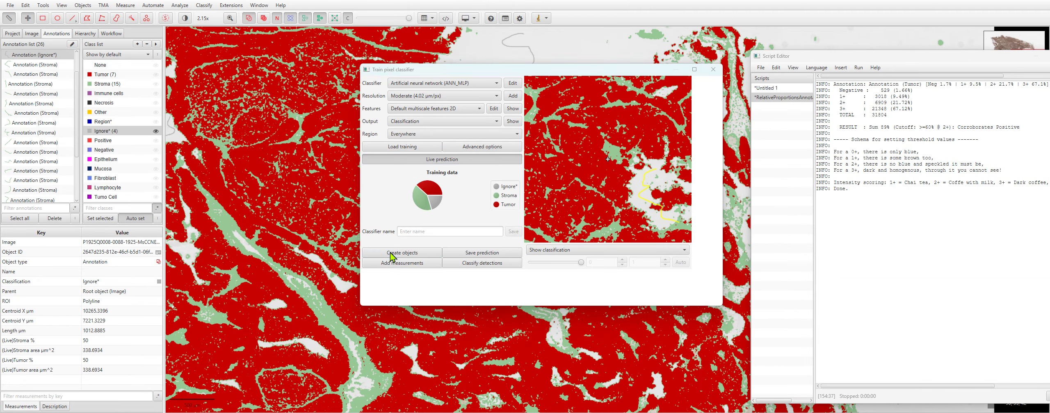
{"action": "left_click", "coordinate": [546, 197]}
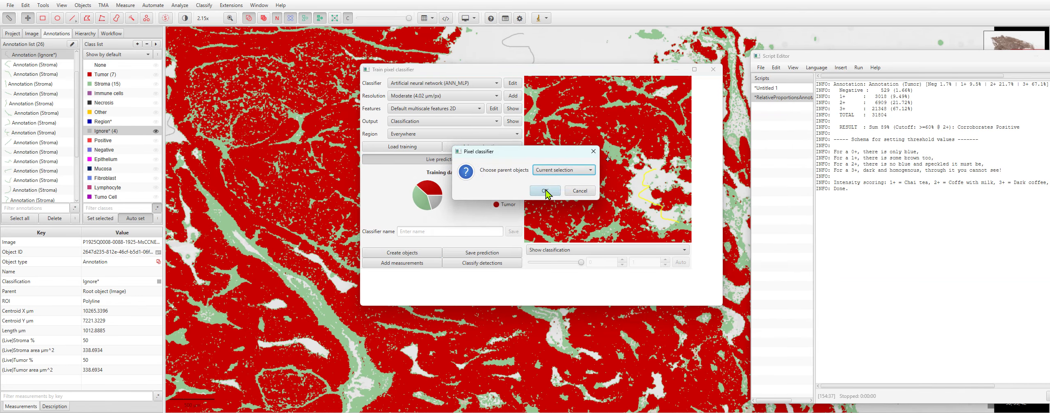
{"action": "left_click", "coordinate": [577, 171]}
{"action": "left_click", "coordinate": [561, 192]}
{"action": "left_click", "coordinate": [537, 192]}
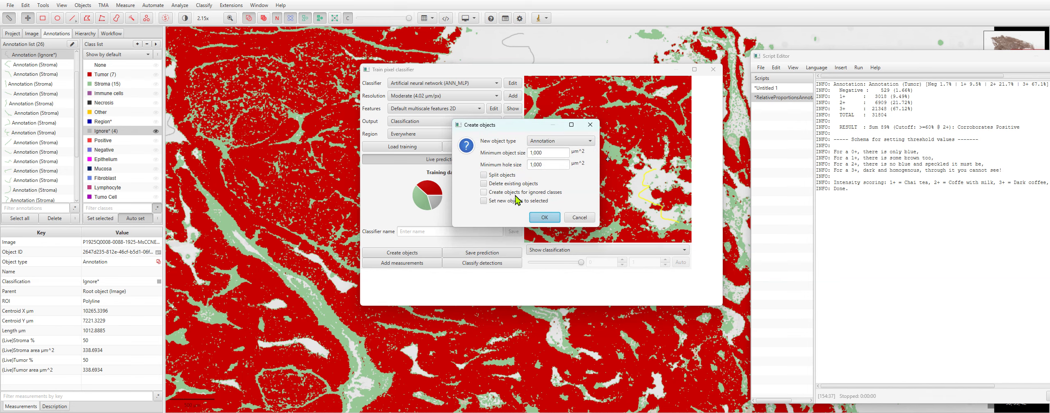
{"action": "left_click", "coordinate": [544, 219]}
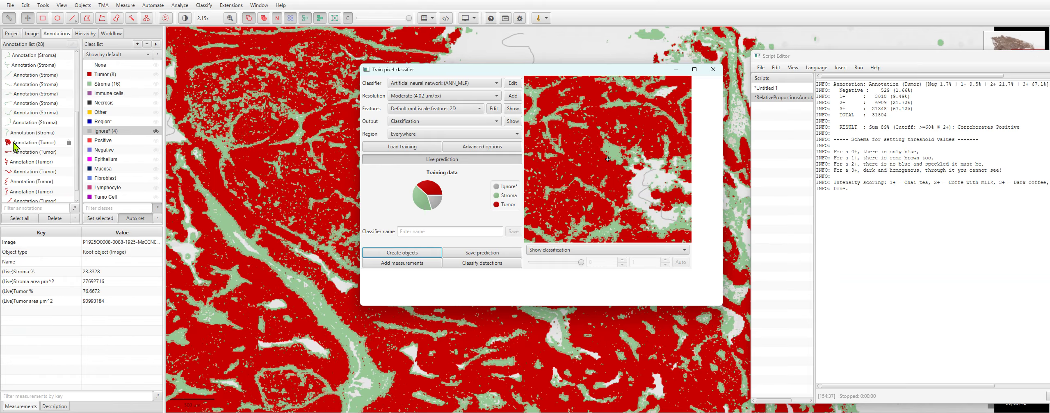
Examine the outlines of the newly created Tumor and Stroma area annotations, and close the pixel classifier training
{"action": "left_click", "coordinate": [19, 143]}
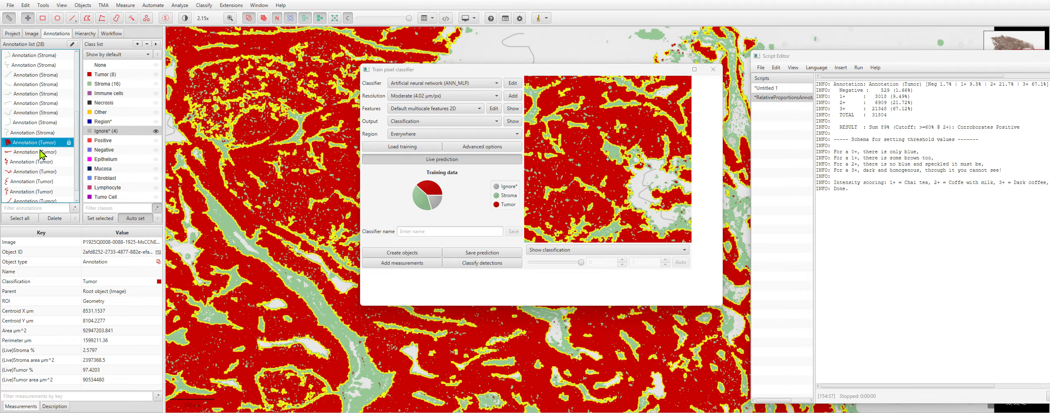
{"action": "scroll", "coordinate": [41, 155], "scroll_direction": "up", "scroll_amount": 5}
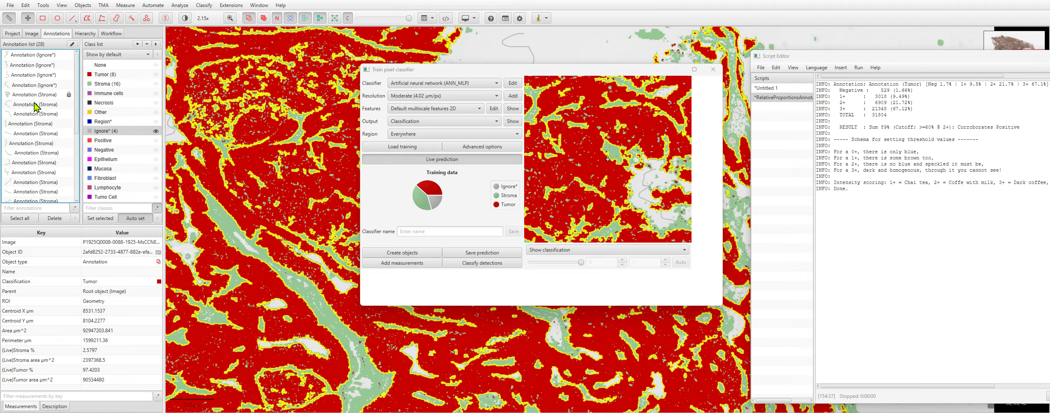
{"action": "left_click", "coordinate": [31, 97]}
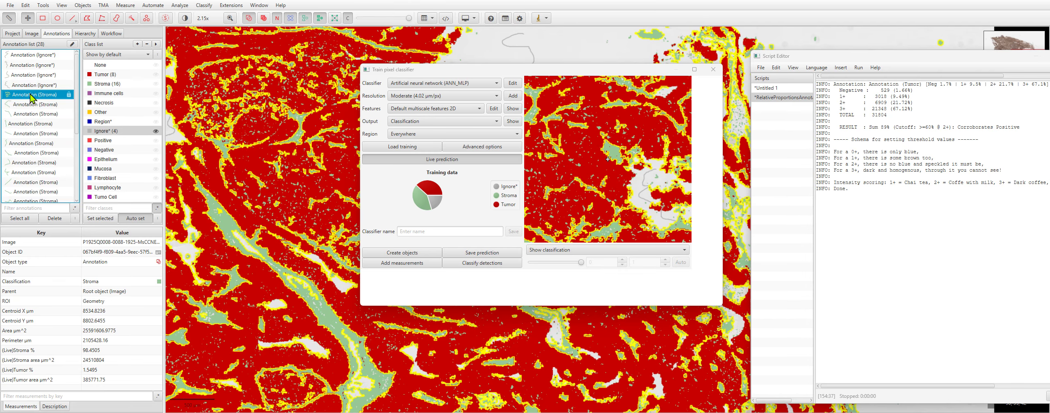
{"action": "scroll", "coordinate": [36, 123], "scroll_direction": "down", "scroll_amount": 3}
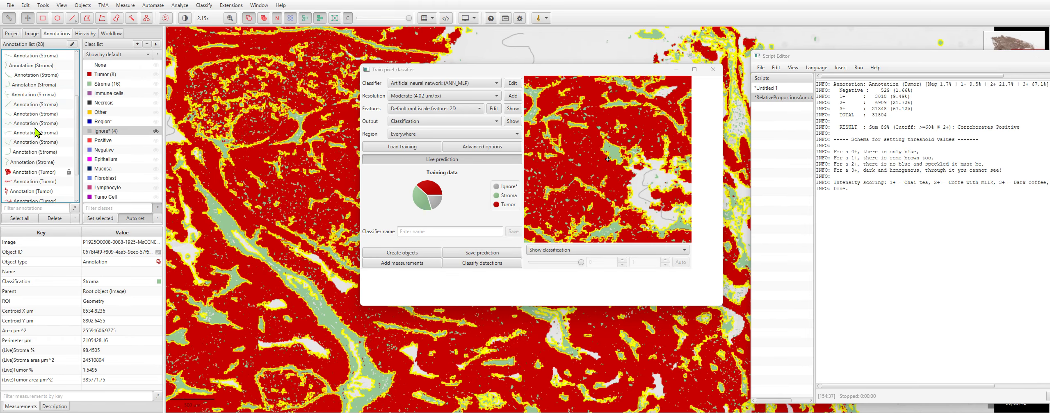
{"action": "left_click", "coordinate": [29, 173]}
{"action": "left_click", "coordinate": [713, 69]}
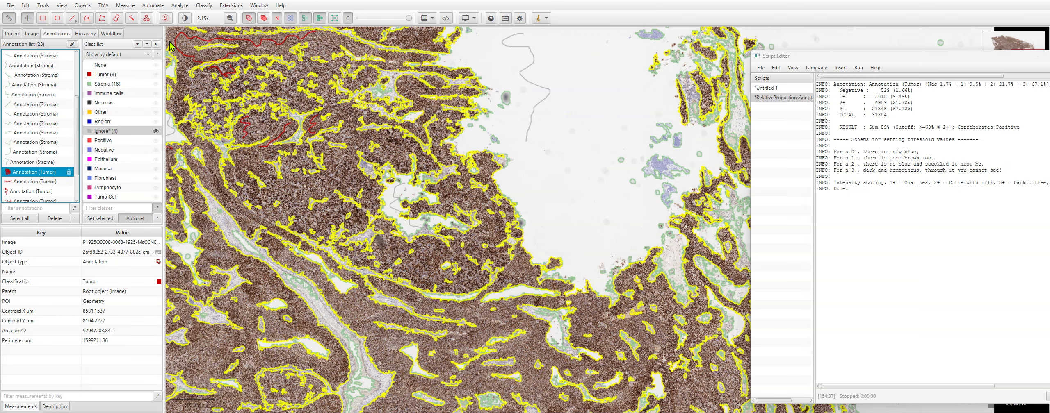
Draw a rectangle annotation of about 1,095,687 µm² covering the western part of the nodule and the neighbouring brown tissue
{"action": "mouse_move", "coordinate": [280, 183]}
{"action": "left_mouse_down"}
{"action": "mouse_move", "coordinate": [343, 185]}
{"action": "mouse_move", "coordinate": [411, 206]}
{"action": "left_mouse_up"}
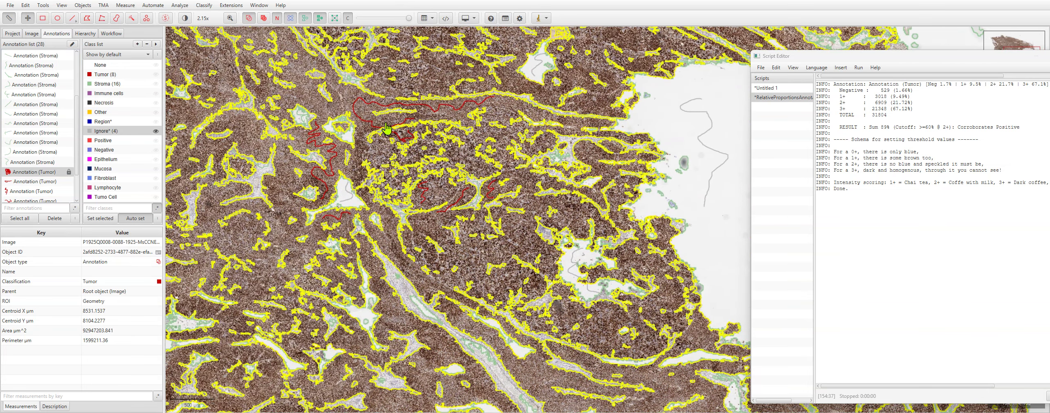
{"action": "mouse_move", "coordinate": [408, 18]}
{"action": "left_mouse_down"}
{"action": "mouse_move", "coordinate": [352, 19]}
{"action": "mouse_move", "coordinate": [409, 18]}
{"action": "left_mouse_up"}
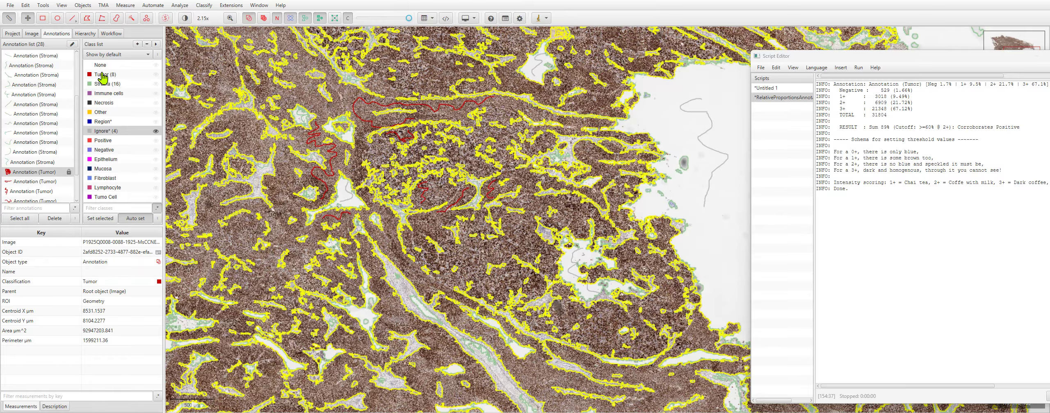
{"action": "left_click", "coordinate": [42, 19]}
{"action": "mouse_move", "coordinate": [308, 121]}
{"action": "left_mouse_down"}
{"action": "mouse_move", "coordinate": [381, 161]}
{"action": "mouse_move", "coordinate": [416, 198]}
{"action": "left_mouse_up"}
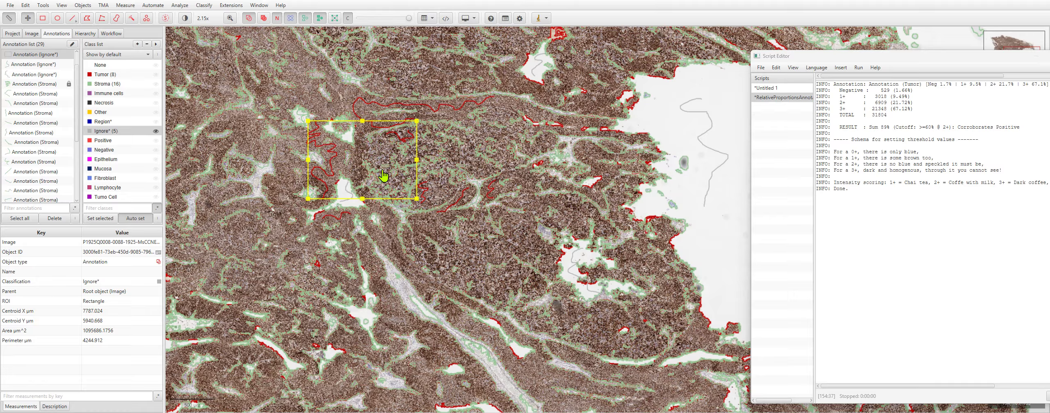
Set up positive cell detection for the rectangle with Optical density sum as the detection image
{"action": "left_click", "coordinate": [174, 8]}
{"action": "mouse_move", "coordinate": [183, 41]}
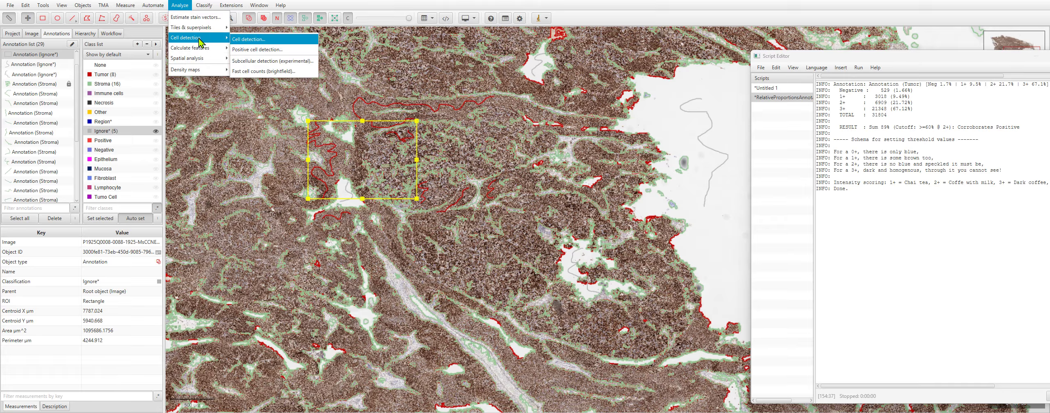
{"action": "left_click", "coordinate": [254, 50]}
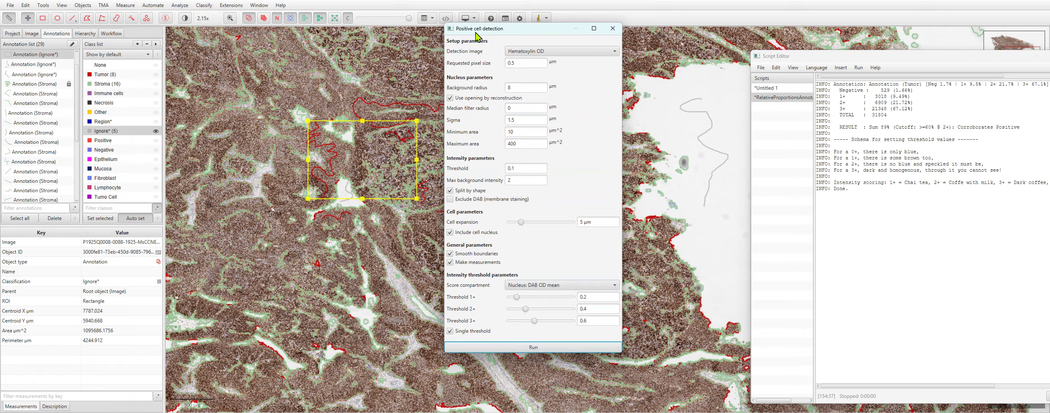
{"action": "left_click_drag", "start_coordinate": [507, 35], "coordinate": [177, 58]}
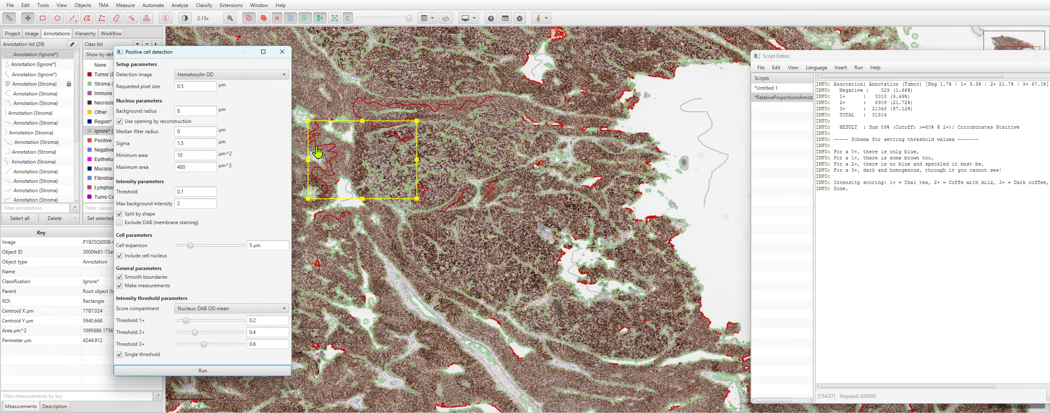
{"action": "left_click", "coordinate": [283, 76]}
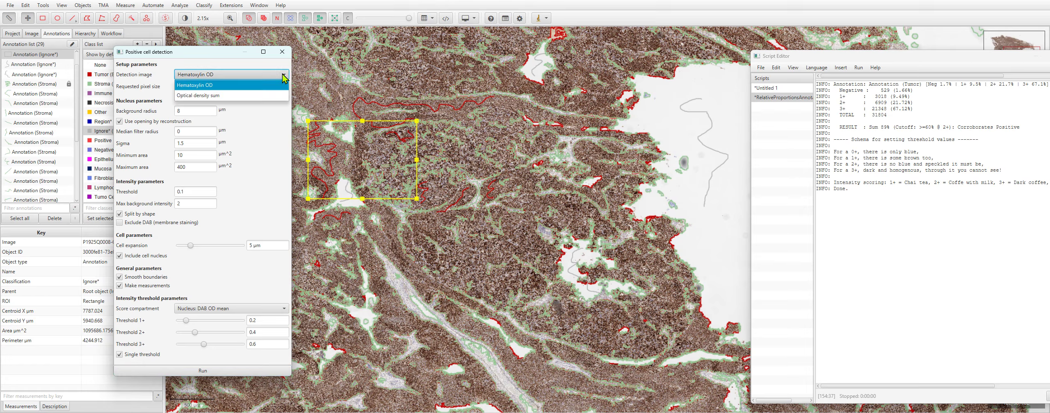
{"action": "left_click", "coordinate": [203, 96]}
Set sigma to 3 µm and cell expansion to 0 µm, turn off the single threshold, and run the detection
{"action": "left_click_drag", "start_coordinate": [195, 145], "coordinate": [177, 144]}
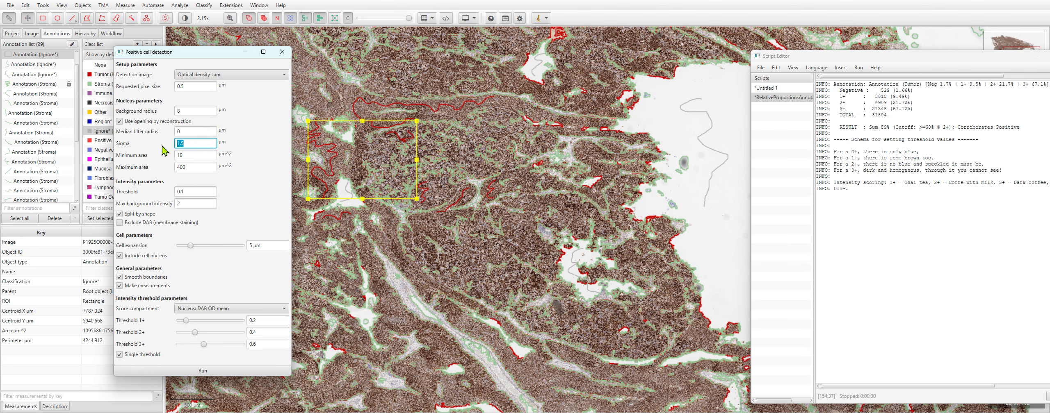
{"action": "type", "text": "3"}
{"action": "left_click_drag", "start_coordinate": [190, 245], "coordinate": [170, 249]}
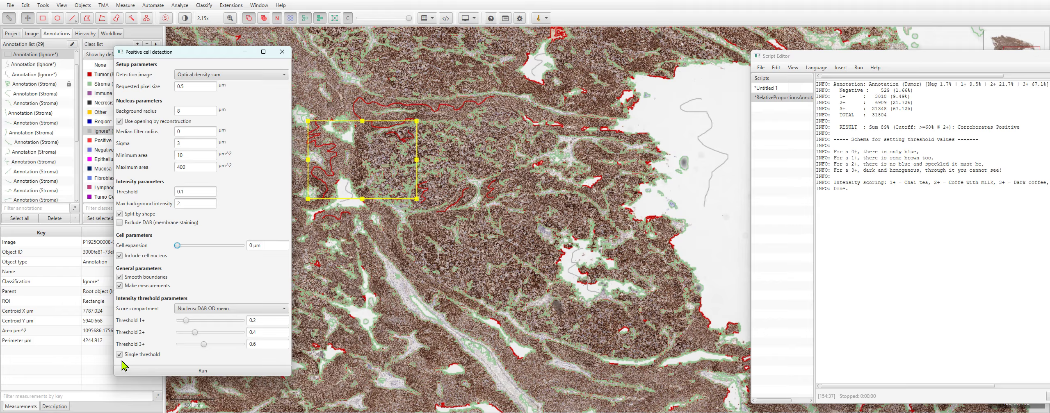
{"action": "left_click", "coordinate": [183, 371]}
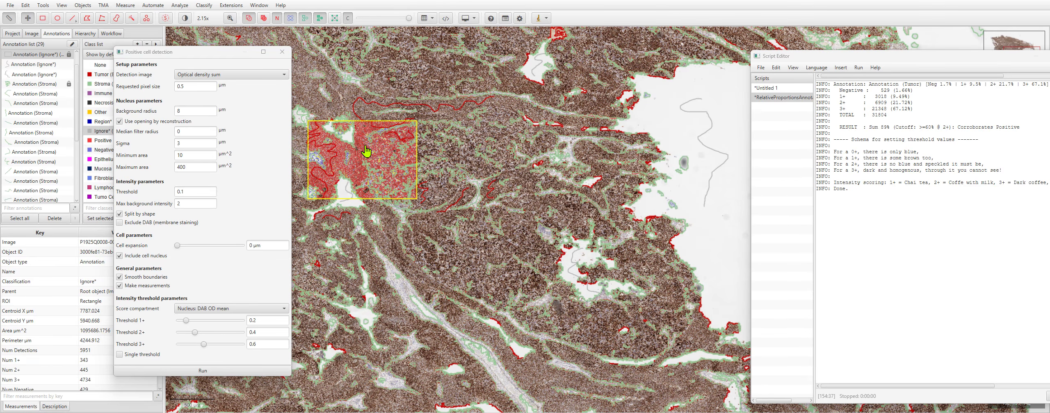
Examine the detected nuclei and their intensity colours inside the rectangle, both close up and across the region
{"action": "scroll", "coordinate": [367, 158], "scroll_direction": "up", "scroll_amount": 6}
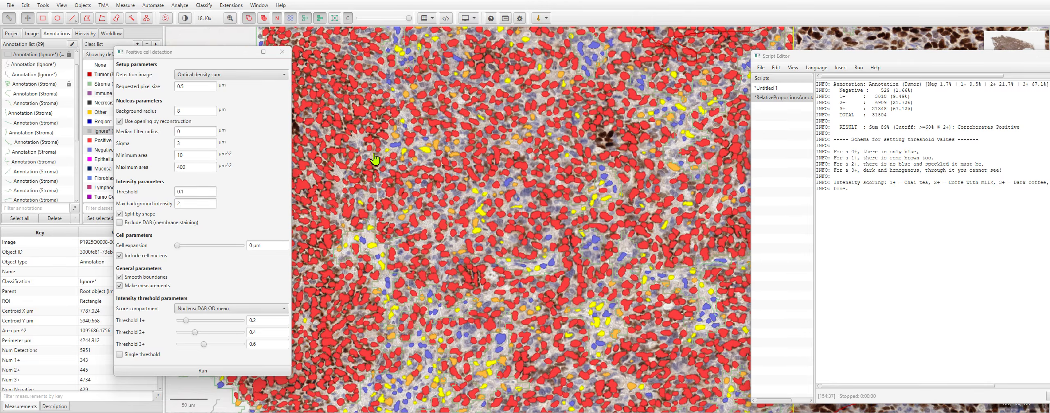
{"action": "scroll", "coordinate": [437, 174], "scroll_direction": "down", "scroll_amount": 3}
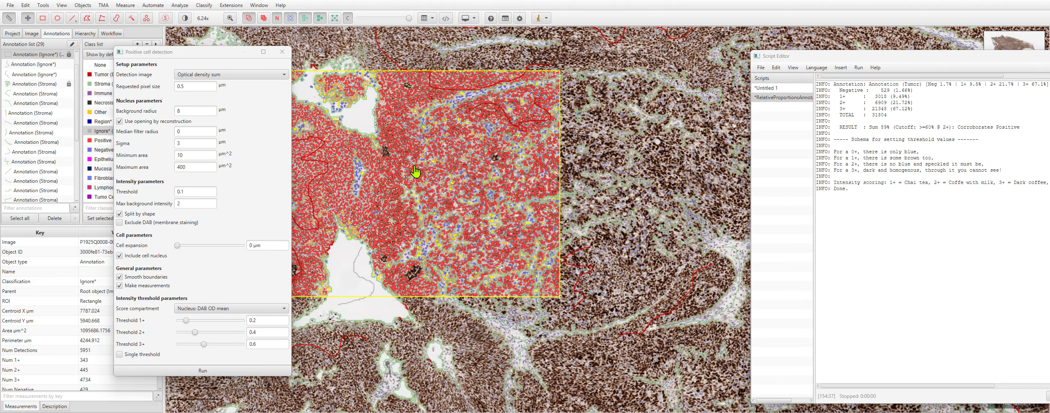
{"action": "scroll", "coordinate": [415, 171], "scroll_direction": "up", "scroll_amount": 3}
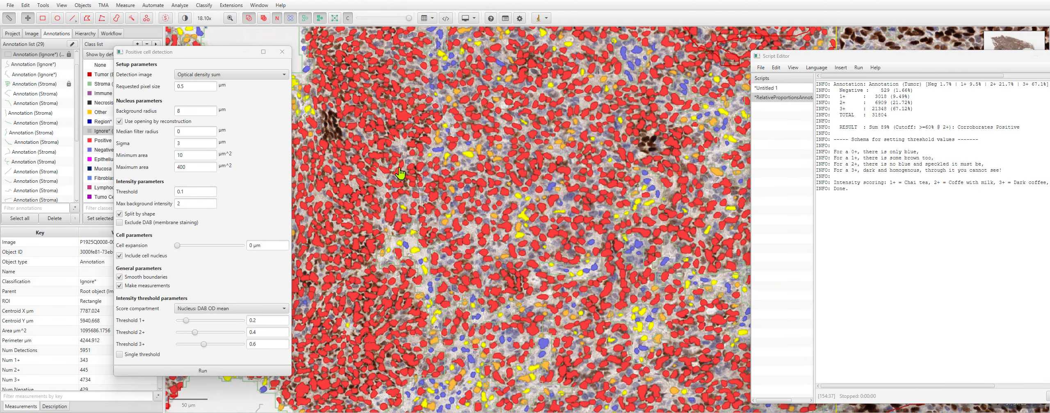
{"action": "scroll", "coordinate": [400, 173], "scroll_direction": "down", "scroll_amount": 3}
{"action": "mouse_move", "coordinate": [404, 175]}
{"action": "left_mouse_down"}
{"action": "mouse_move", "coordinate": [449, 186]}
{"action": "mouse_move", "coordinate": [437, 187]}
{"action": "left_mouse_up"}
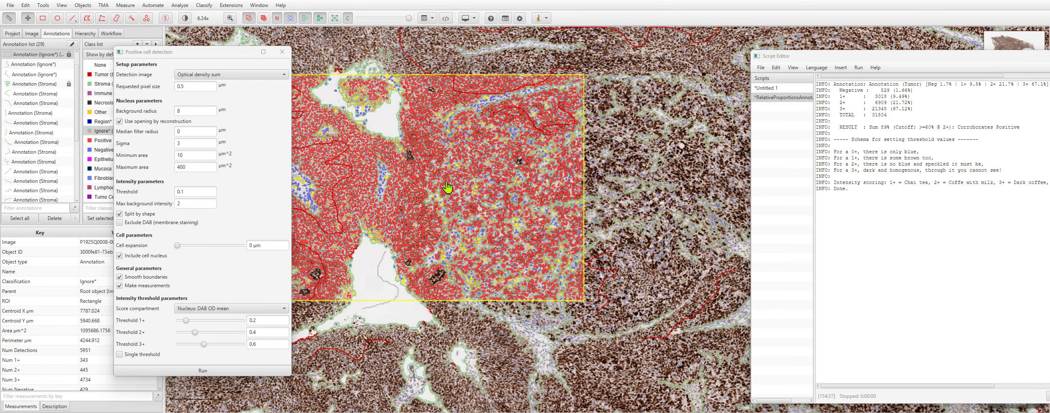
{"action": "scroll", "coordinate": [446, 188], "scroll_direction": "up", "scroll_amount": 3}
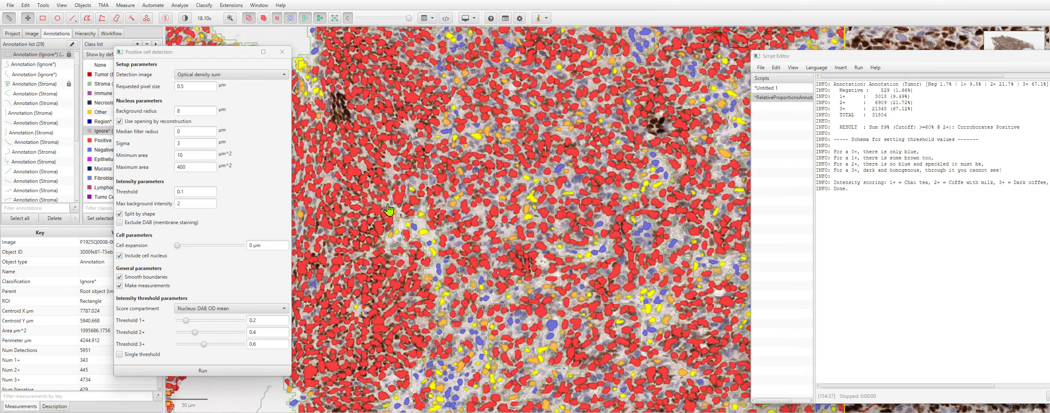
{"action": "scroll", "coordinate": [395, 237], "scroll_direction": "up", "scroll_amount": 3}
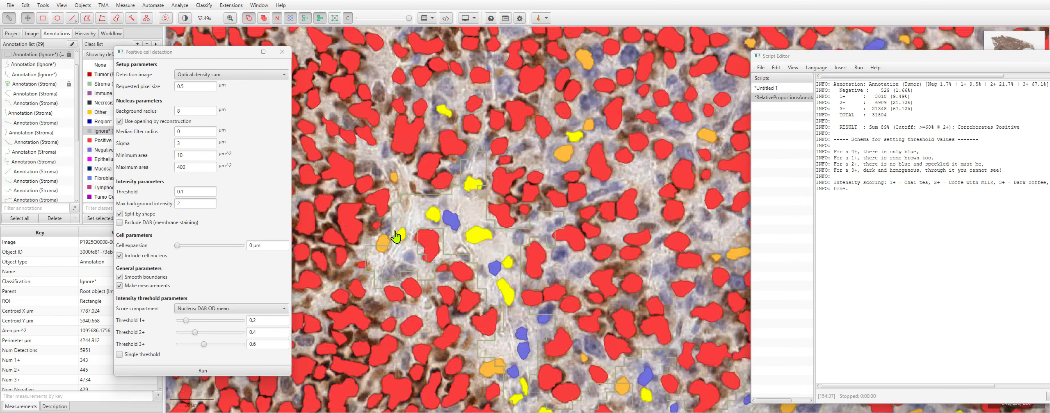
{"action": "scroll", "coordinate": [396, 236], "scroll_direction": "down", "scroll_amount": 3}
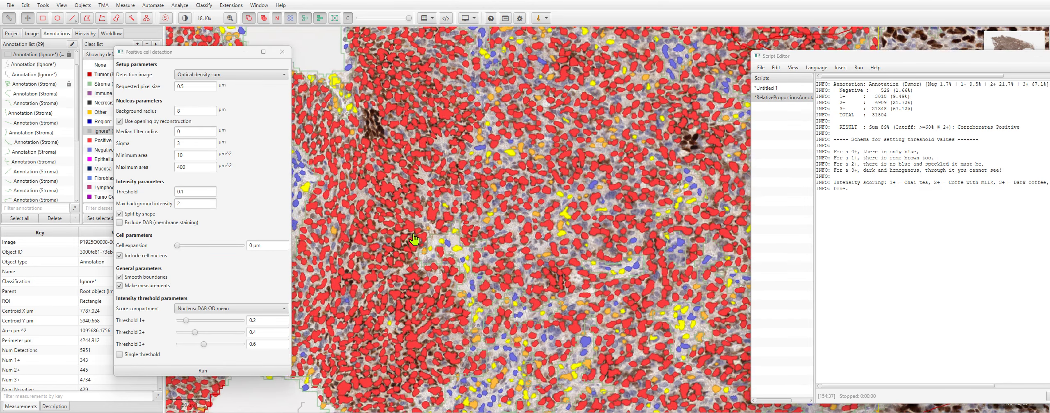
{"action": "scroll", "coordinate": [402, 234], "scroll_direction": "up", "scroll_amount": 3}
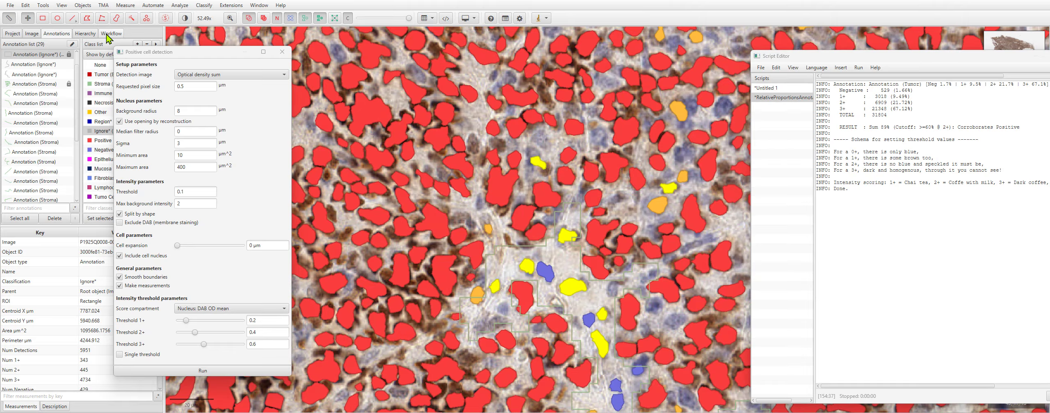
Show a measurement map that colours the detected nuclei by Nucleus: DAB OD mean
{"action": "left_click", "coordinate": [130, 6]}
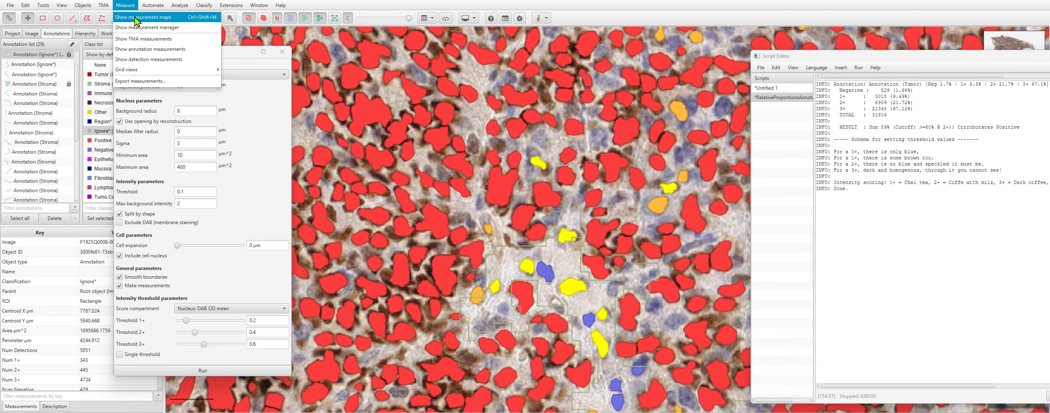
{"action": "left_click", "coordinate": [135, 17]}
{"action": "left_click_drag", "start_coordinate": [598, 93], "coordinate": [760, 107]}
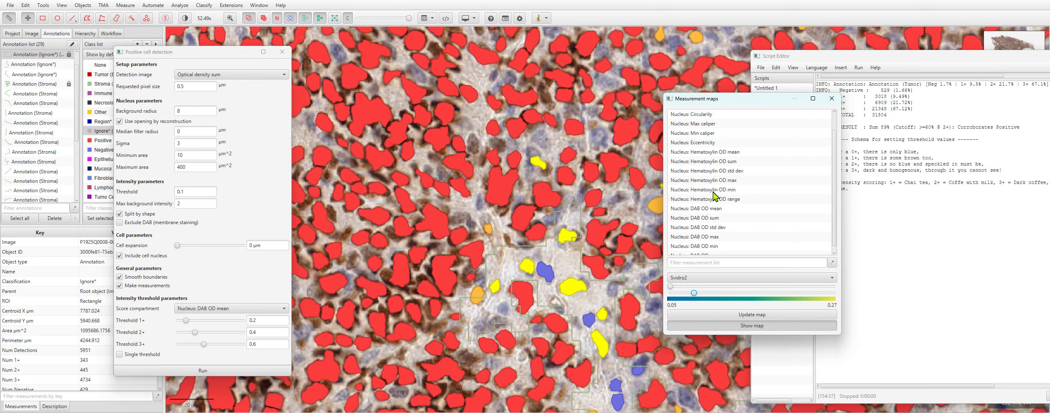
{"action": "left_click", "coordinate": [713, 209]}
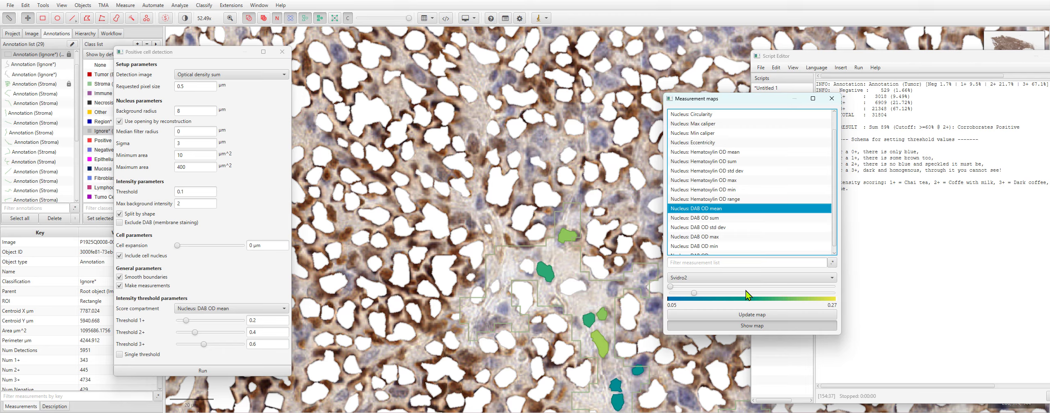
Raise the measurement map's upper limit to 1.57 and compare the coloured nuclei with the underlying stain by fading the overlay out and back in
{"action": "left_click_drag", "start_coordinate": [694, 293], "coordinate": [834, 293]}
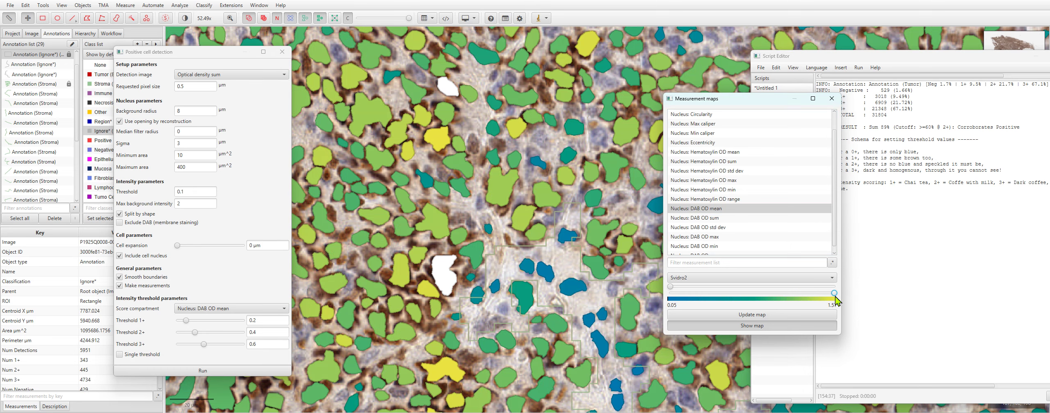
{"action": "left_click", "coordinate": [408, 19]}
{"action": "left_click_drag", "start_coordinate": [408, 20], "coordinate": [365, 36]}
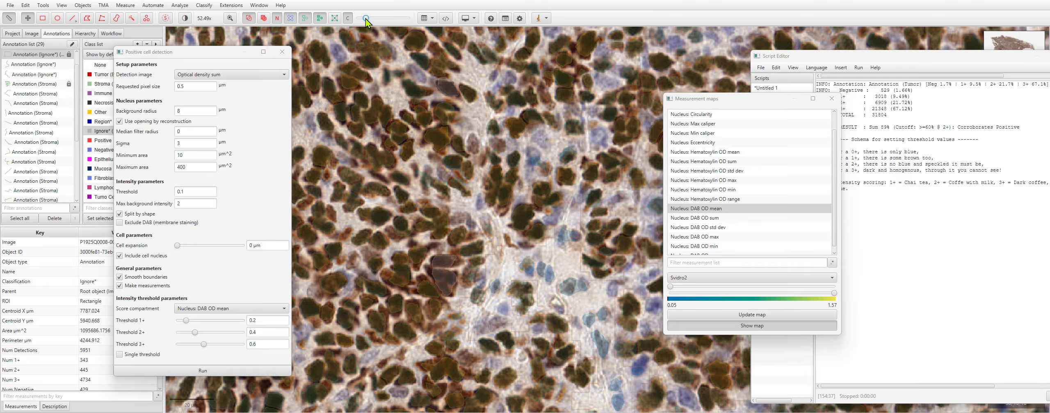
{"action": "left_click_drag", "start_coordinate": [366, 18], "coordinate": [419, 25]}
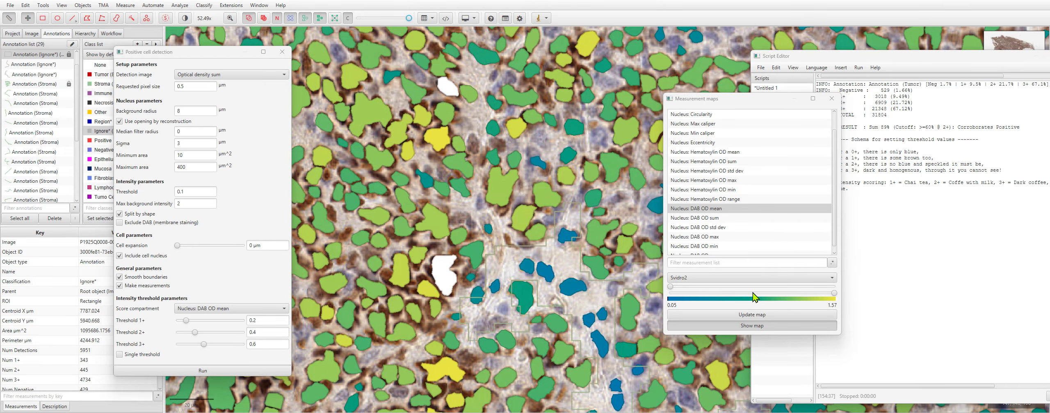
Lower the map's upper limit through 1.27 and 1.03 to 0.88 with a partly transparent overlay, and set Threshold 3+ to .88
{"action": "left_click", "coordinate": [834, 293]}
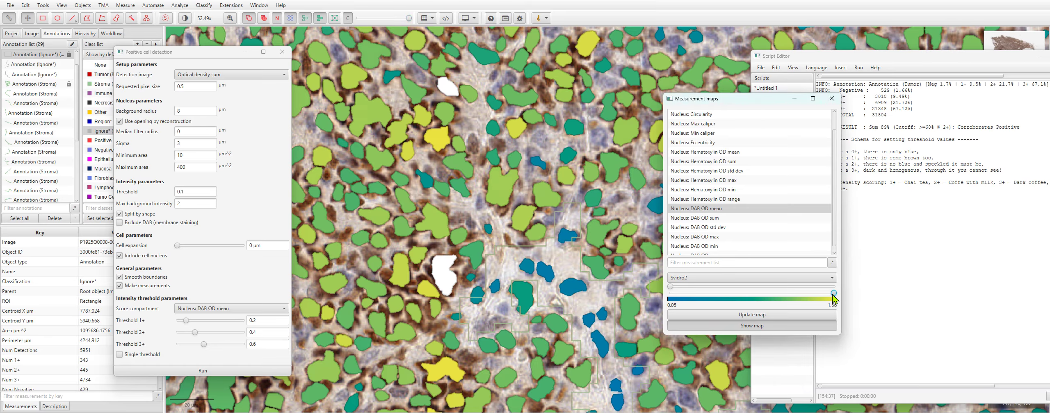
{"action": "left_click_drag", "start_coordinate": [832, 294], "coordinate": [802, 299]}
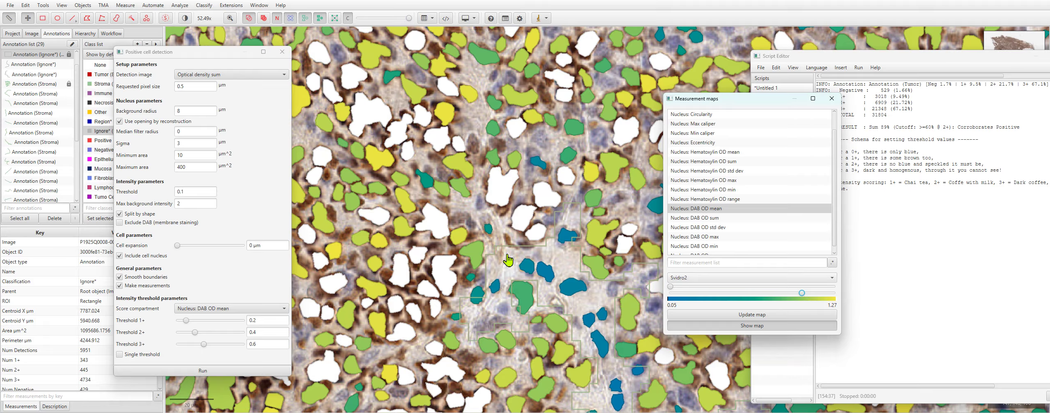
{"action": "left_click_drag", "start_coordinate": [409, 18], "coordinate": [393, 28]}
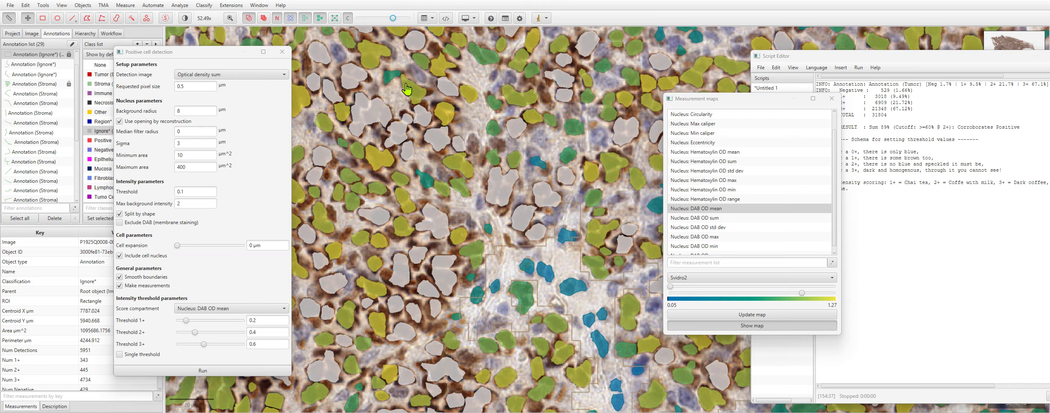
{"action": "left_click_drag", "start_coordinate": [802, 294], "coordinate": [775, 294]}
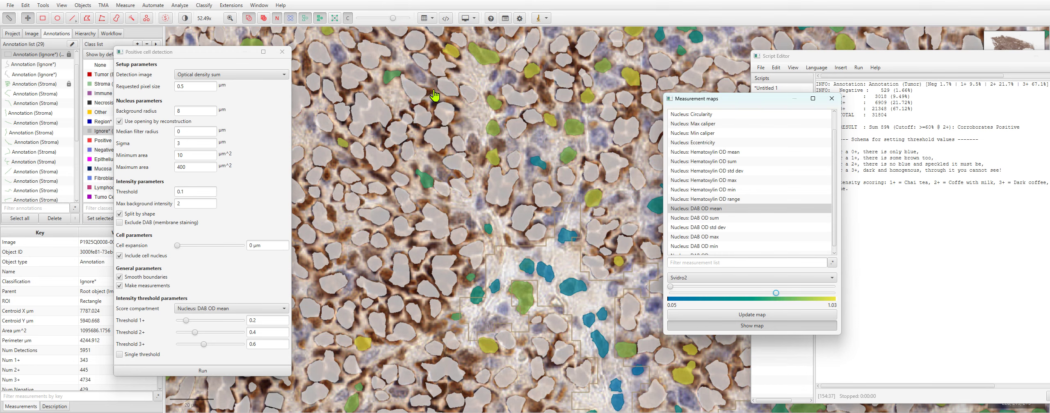
{"action": "mouse_move", "coordinate": [393, 18]}
{"action": "left_mouse_down"}
{"action": "mouse_move", "coordinate": [355, 23]}
{"action": "mouse_move", "coordinate": [390, 21]}
{"action": "left_mouse_up"}
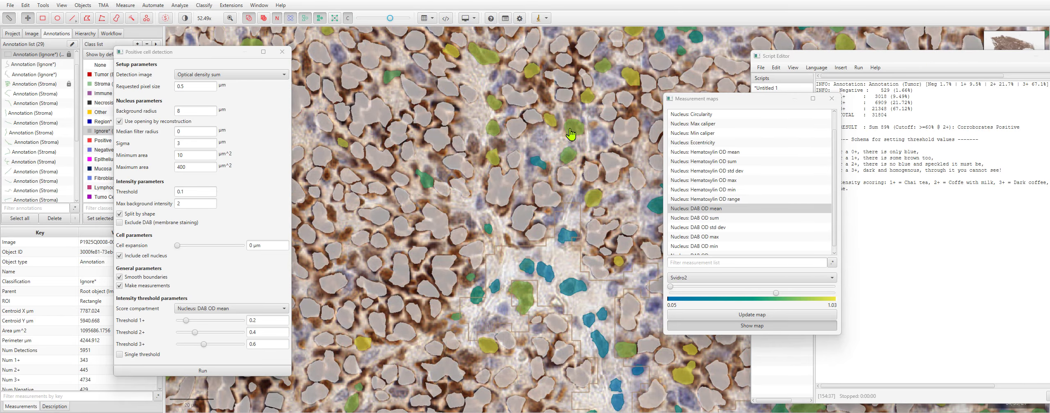
{"action": "left_click_drag", "start_coordinate": [775, 294], "coordinate": [760, 296]}
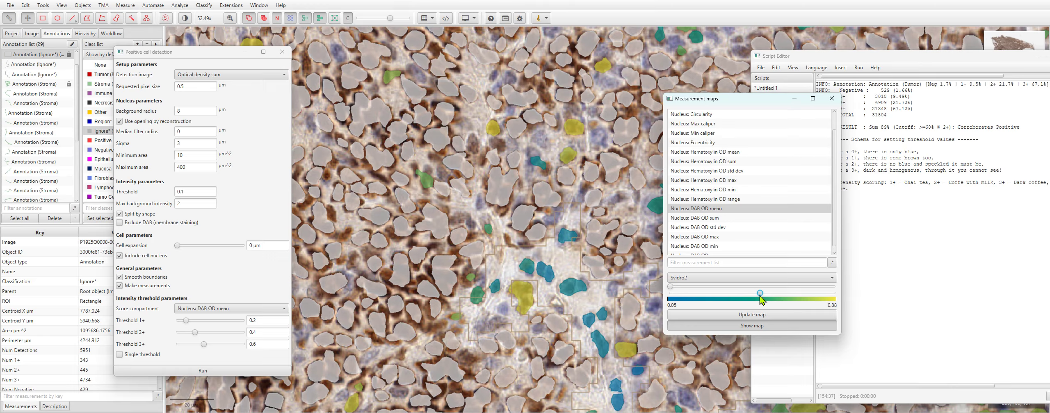
{"action": "left_click_drag", "start_coordinate": [258, 344], "coordinate": [245, 345]}
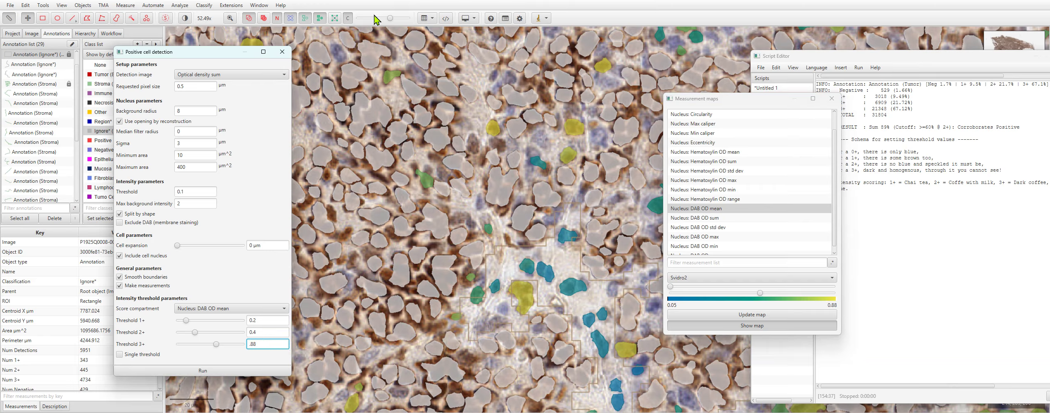
Check neighbouring nuclei through a fainter overlay, lower the map's upper limit to 0.86, and set Threshold 3+ to .86
{"action": "mouse_move", "coordinate": [390, 19]}
{"action": "left_mouse_down"}
{"action": "mouse_move", "coordinate": [356, 26]}
{"action": "mouse_move", "coordinate": [382, 30]}
{"action": "left_mouse_up"}
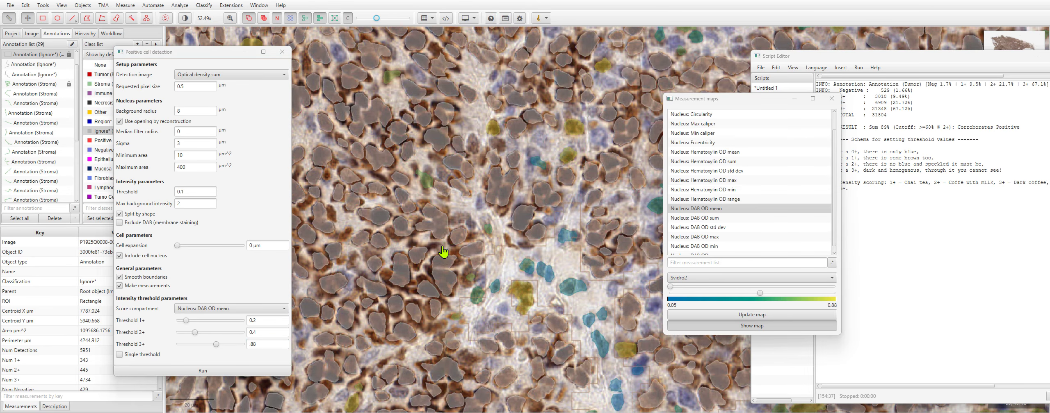
{"action": "left_click_drag", "start_coordinate": [445, 247], "coordinate": [444, 125]}
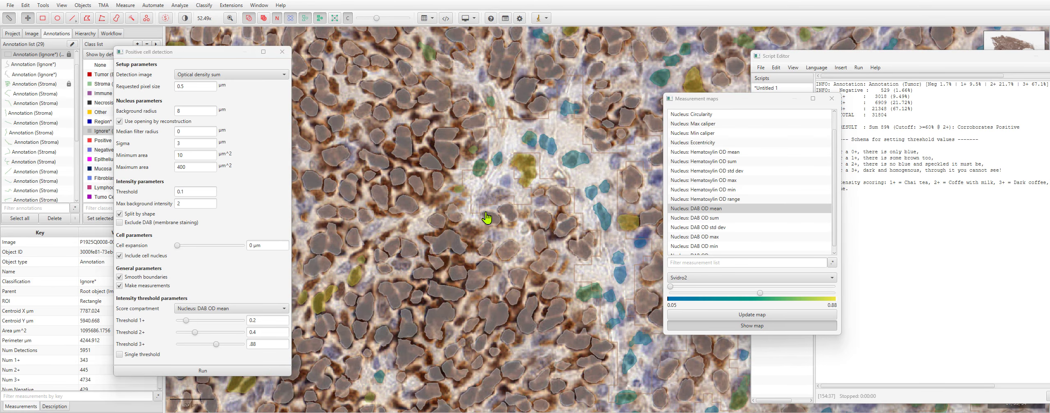
{"action": "left_click_drag", "start_coordinate": [486, 219], "coordinate": [545, 178]}
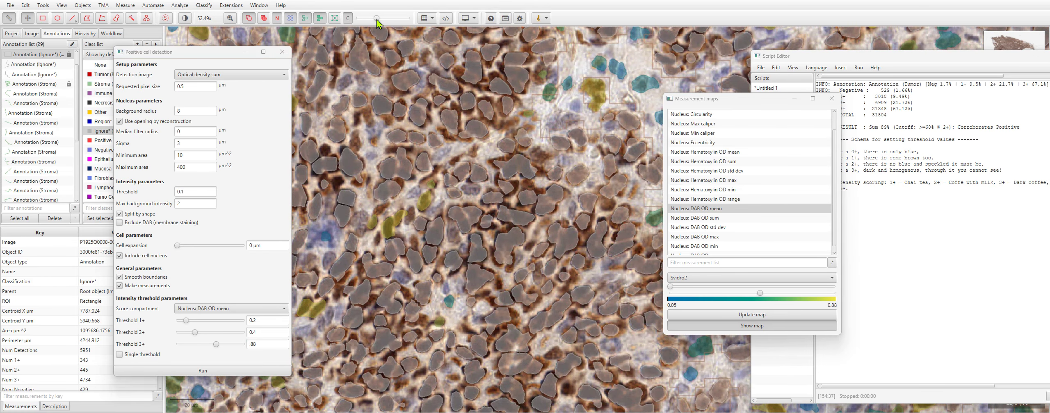
{"action": "mouse_move", "coordinate": [366, 21]}
{"action": "left_mouse_down"}
{"action": "mouse_move", "coordinate": [394, 22]}
{"action": "mouse_move", "coordinate": [364, 26]}
{"action": "mouse_move", "coordinate": [378, 26]}
{"action": "left_mouse_up"}
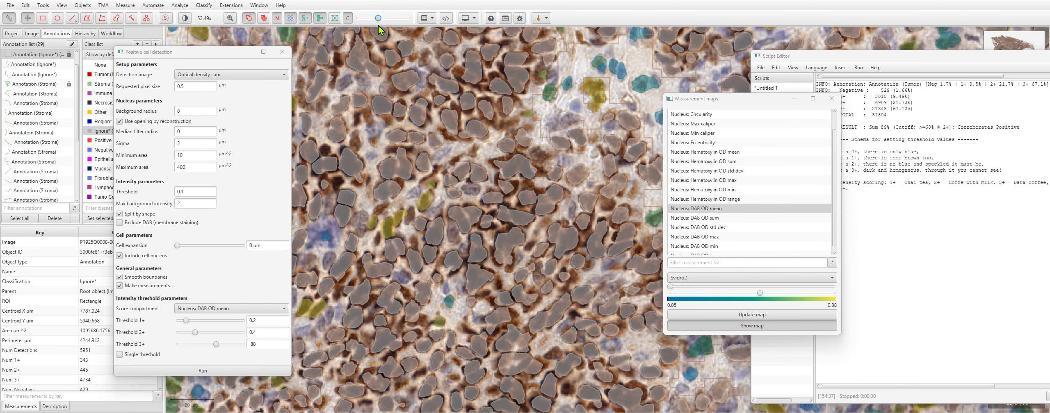
{"action": "left_click", "coordinate": [760, 295]}
{"action": "left_click_drag", "start_coordinate": [760, 294], "coordinate": [757, 295]}
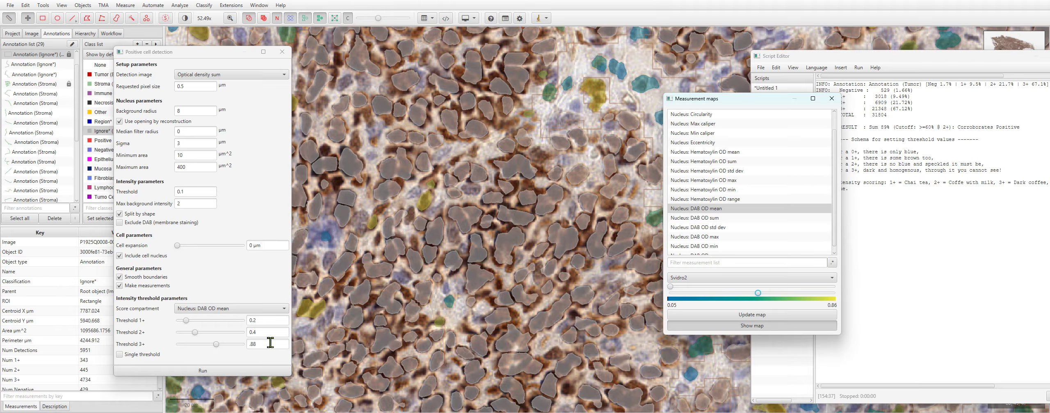
{"action": "left_click", "coordinate": [250, 344]}
{"action": "key", "text": "BackSpace"}
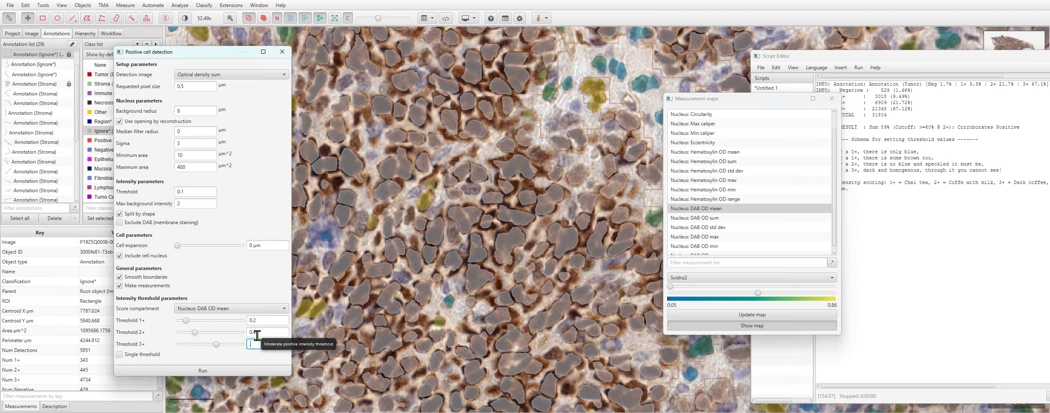
{"action": "type", "text": ".86"}
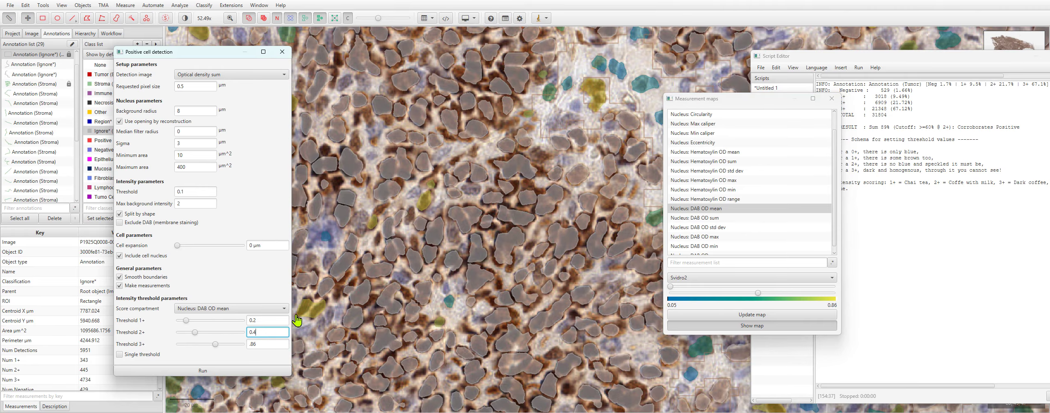
In a lighter-stained area of the rectangle, lower the map's upper limit to 0.66 at full overlay opacity and set Threshold 2+ to .66
{"action": "left_click", "coordinate": [379, 18]}
{"action": "left_click_drag", "start_coordinate": [379, 18], "coordinate": [366, 18]}
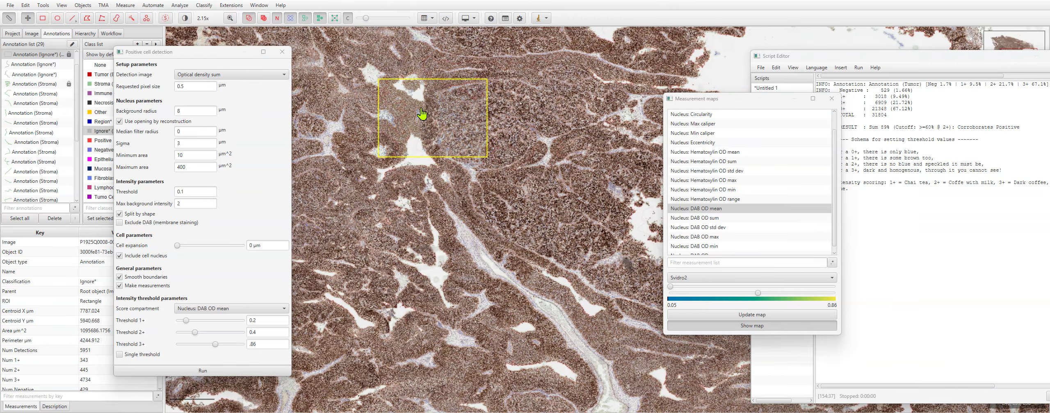
{"action": "left_click_drag", "start_coordinate": [412, 115], "coordinate": [453, 144]}
{"action": "scroll", "coordinate": [433, 142], "scroll_direction": "up", "scroll_amount": 10}
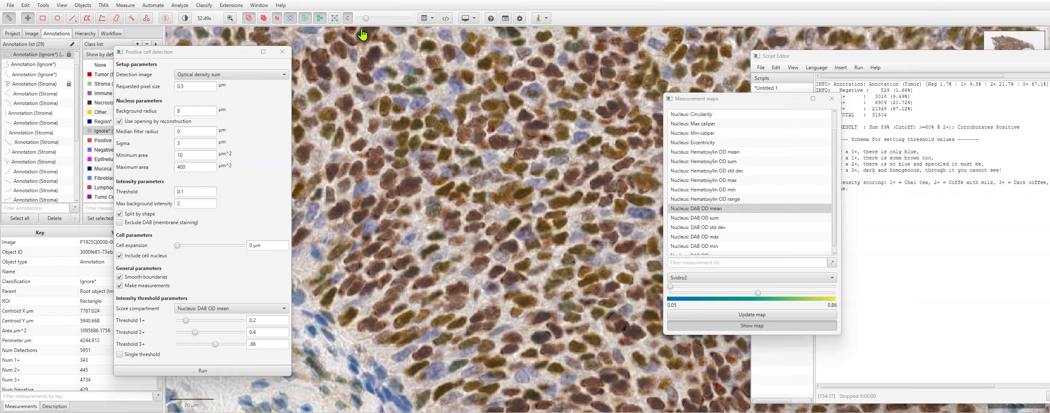
{"action": "left_click_drag", "start_coordinate": [366, 19], "coordinate": [408, 18]}
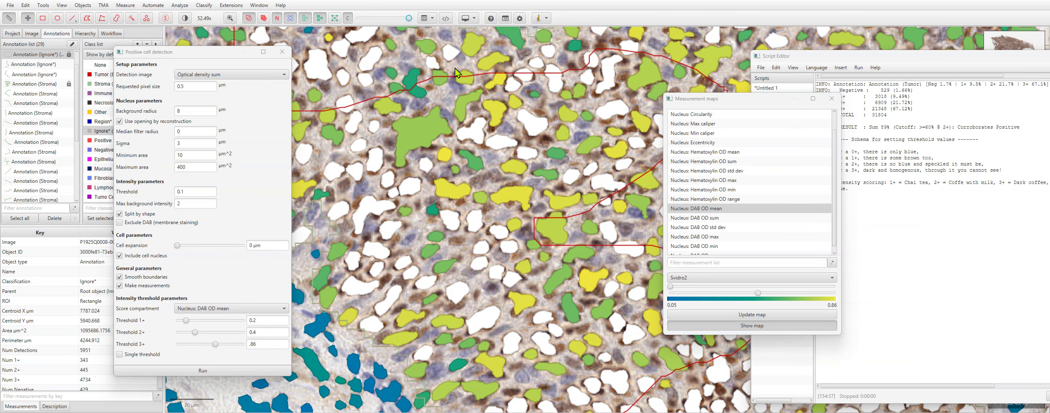
{"action": "left_click", "coordinate": [760, 315]}
{"action": "left_click_drag", "start_coordinate": [759, 298], "coordinate": [737, 299]}
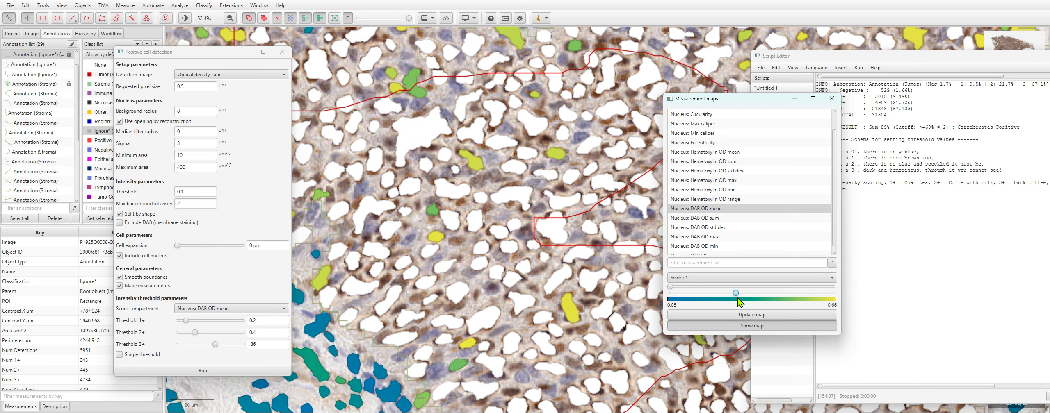
{"action": "left_click", "coordinate": [262, 333]}
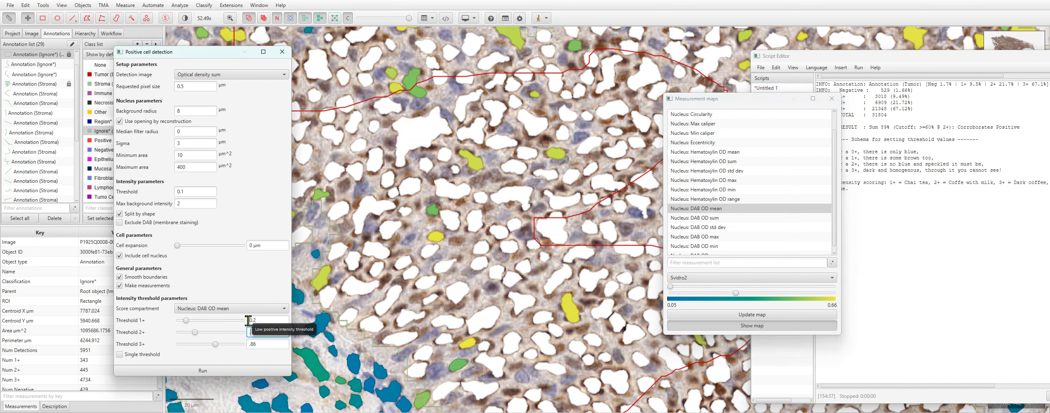
Make the overlay partly transparent and lower the map's upper limit to 0.31 to separate negative from weakly stained nuclei
{"action": "left_click", "coordinate": [263, 319]}
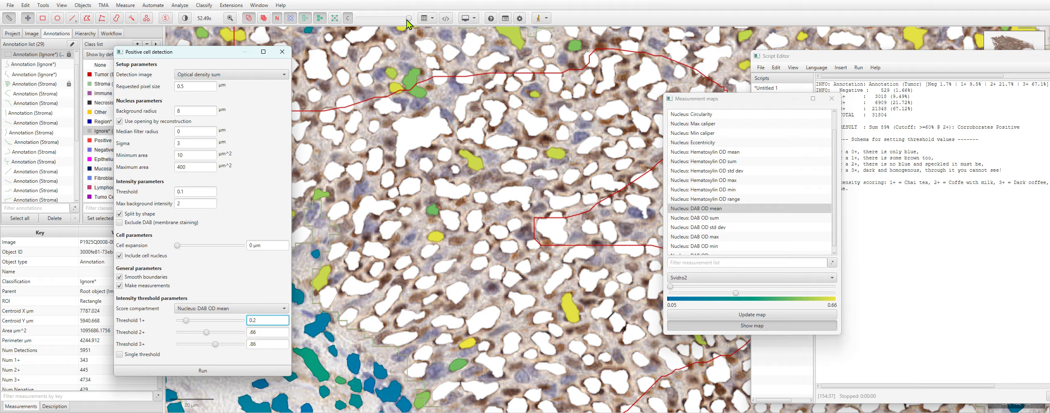
{"action": "mouse_move", "coordinate": [407, 20]}
{"action": "left_mouse_down"}
{"action": "mouse_move", "coordinate": [358, 24]}
{"action": "mouse_move", "coordinate": [406, 24]}
{"action": "mouse_move", "coordinate": [382, 26]}
{"action": "mouse_move", "coordinate": [393, 27]}
{"action": "left_mouse_up"}
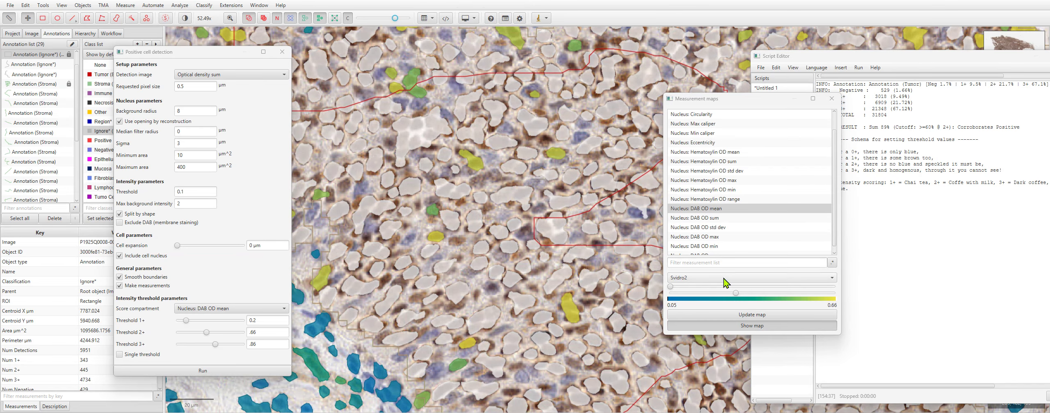
{"action": "left_click_drag", "start_coordinate": [738, 296], "coordinate": [699, 302]}
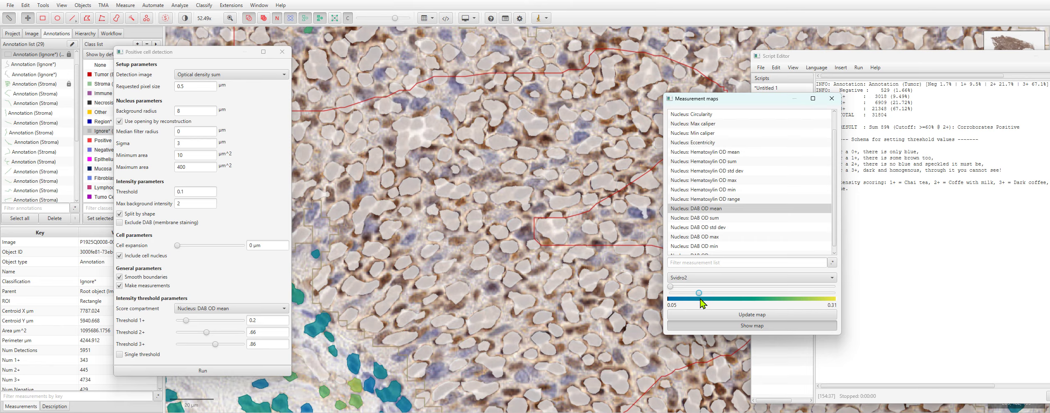
{"action": "scroll", "coordinate": [518, 287], "scroll_direction": "down", "scroll_amount": 10}
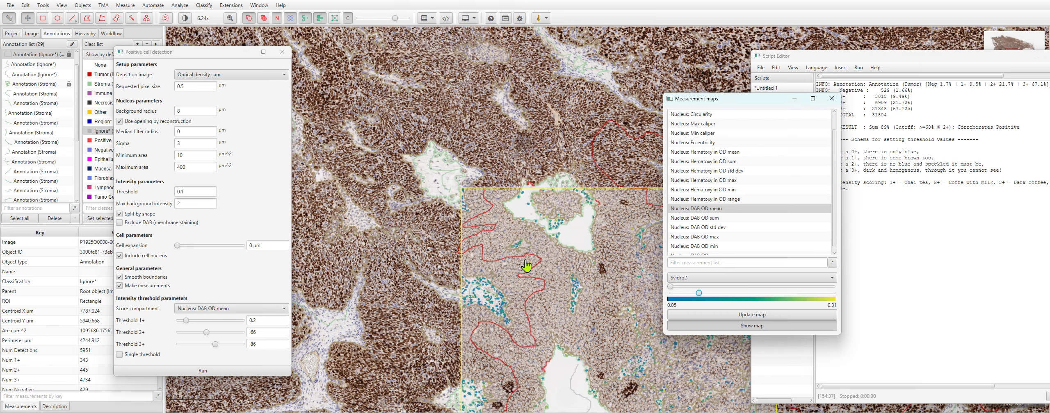
Set Threshold 1+ to .31 and rerun the positive cell detection on the rectangle
{"action": "left_click", "coordinate": [264, 321]}
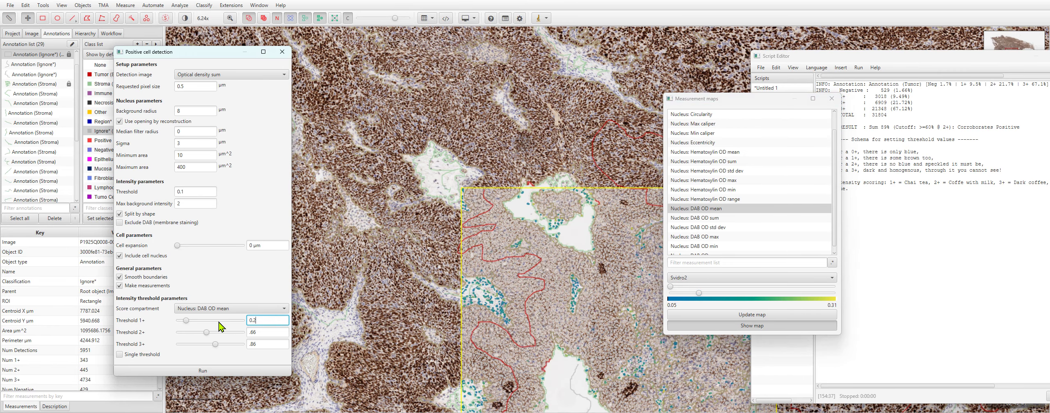
{"action": "left_click_drag", "start_coordinate": [265, 322], "coordinate": [247, 321]}
{"action": "type", "text": ".31"}
{"action": "left_click", "coordinate": [207, 370]}
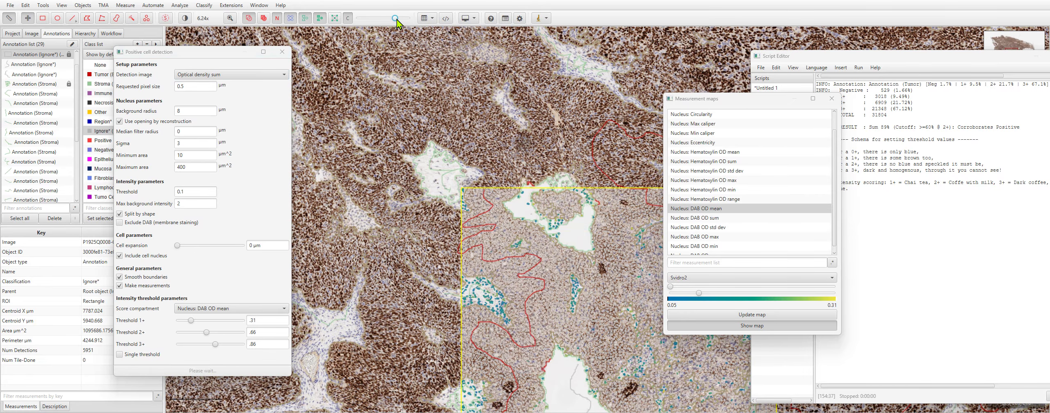
Restore full overlay opacity, return the map's upper limit to 1.57, and close the measurement maps
{"action": "left_click_drag", "start_coordinate": [397, 20], "coordinate": [410, 19]}
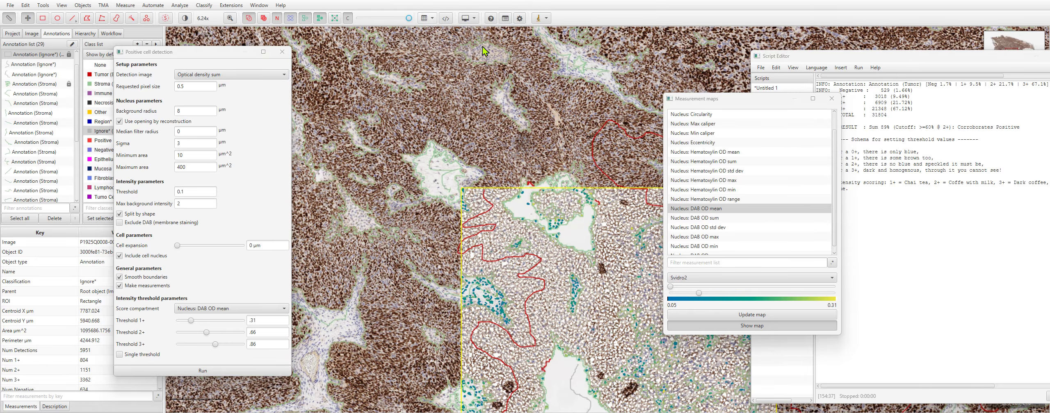
{"action": "left_click_drag", "start_coordinate": [699, 293], "coordinate": [833, 293]}
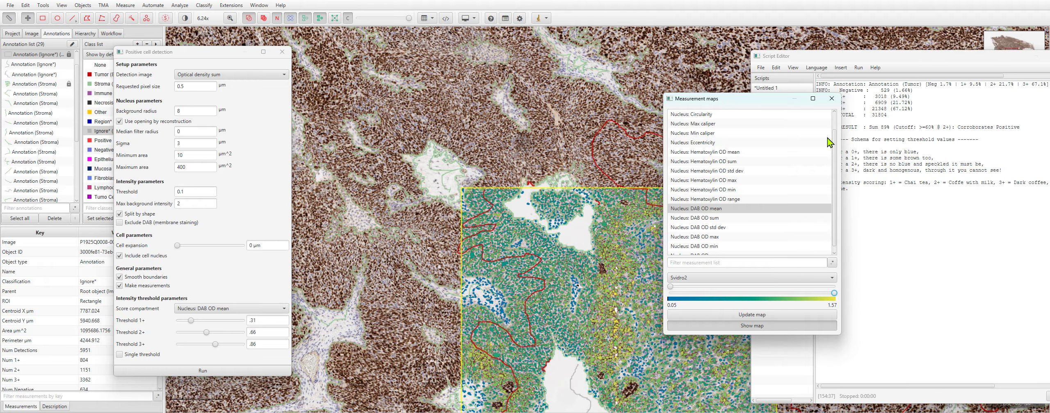
{"action": "left_click", "coordinate": [831, 101]}
Examine the intensity classes of the nuclei close up and across the whole rectangle, and close the positive cell detection dialog
{"action": "scroll", "coordinate": [651, 293], "scroll_direction": "up", "scroll_amount": 5}
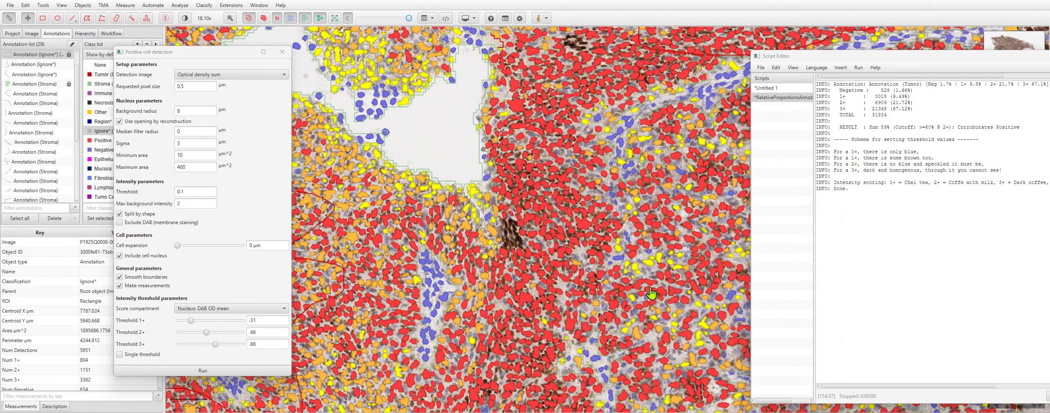
{"action": "scroll", "coordinate": [596, 257], "scroll_direction": "down", "scroll_amount": 10}
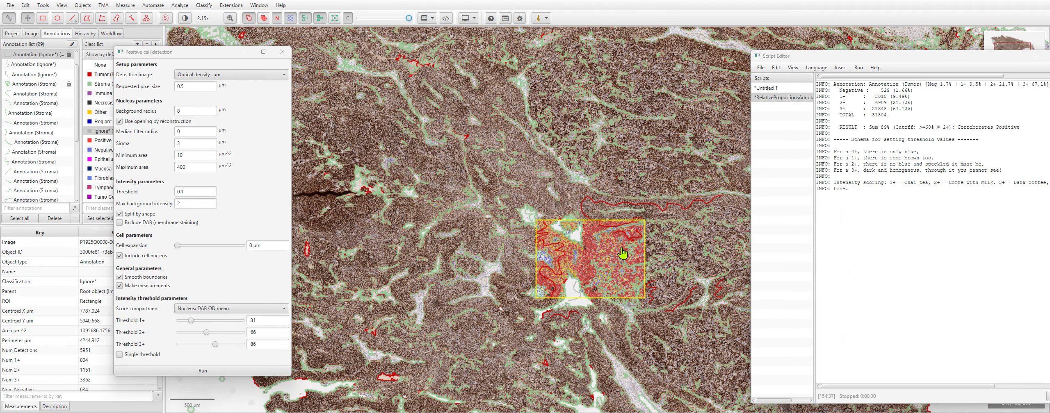
{"action": "scroll", "coordinate": [615, 254], "scroll_direction": "up", "scroll_amount": 5}
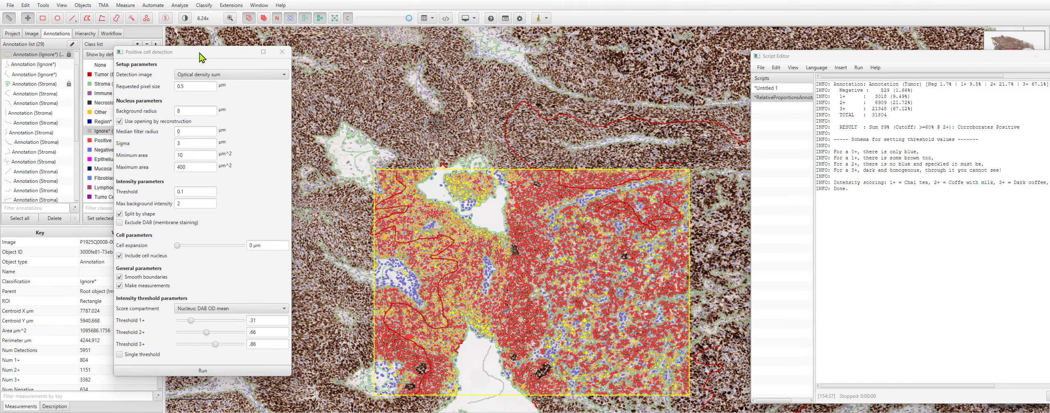
{"action": "left_click_drag", "start_coordinate": [201, 58], "coordinate": [262, 63]}
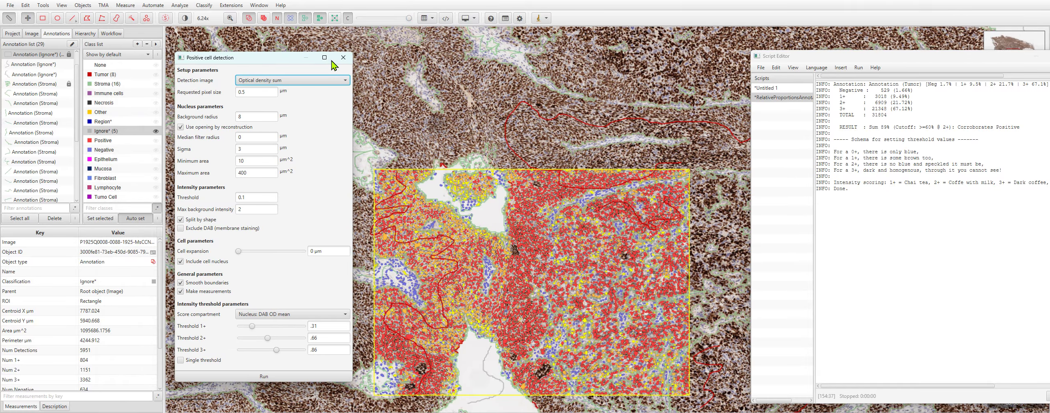
{"action": "left_click", "coordinate": [344, 57]}
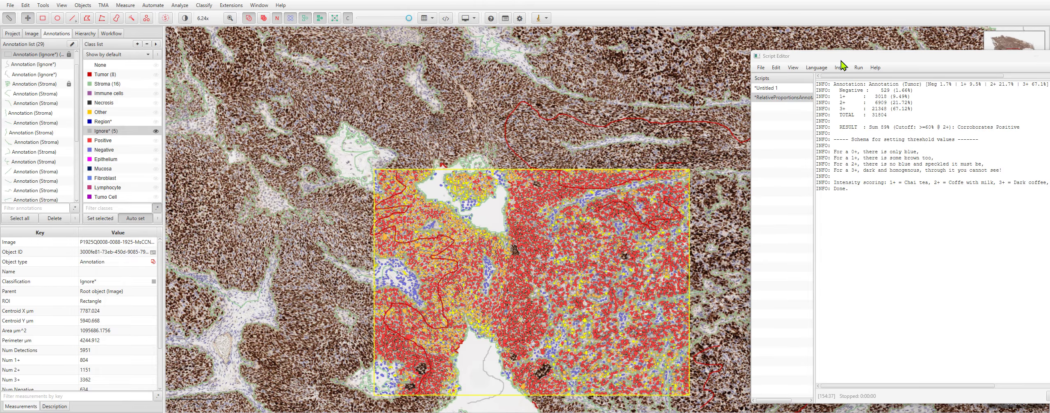
Run the relative proportions script on the Ignore* rectangle annotation to score its detected nuclei
{"action": "left_click_drag", "start_coordinate": [528, 223], "coordinate": [490, 199]}
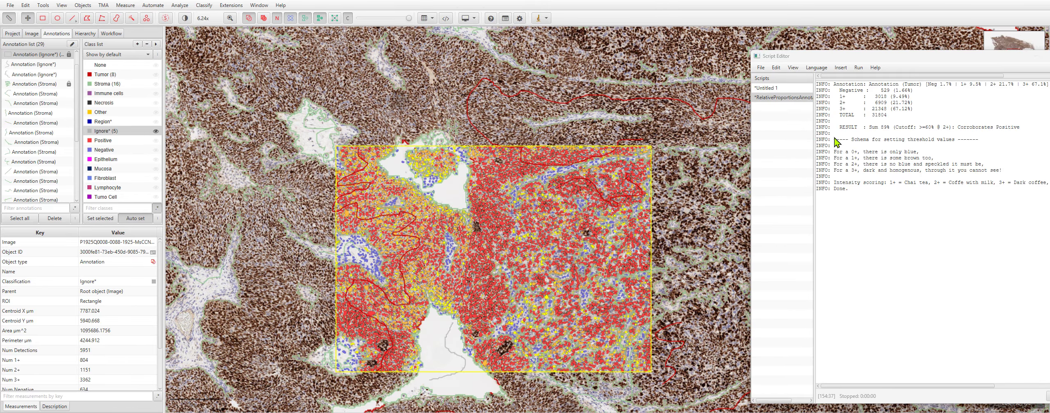
{"action": "left_click_drag", "start_coordinate": [885, 56], "coordinate": [827, 60]}
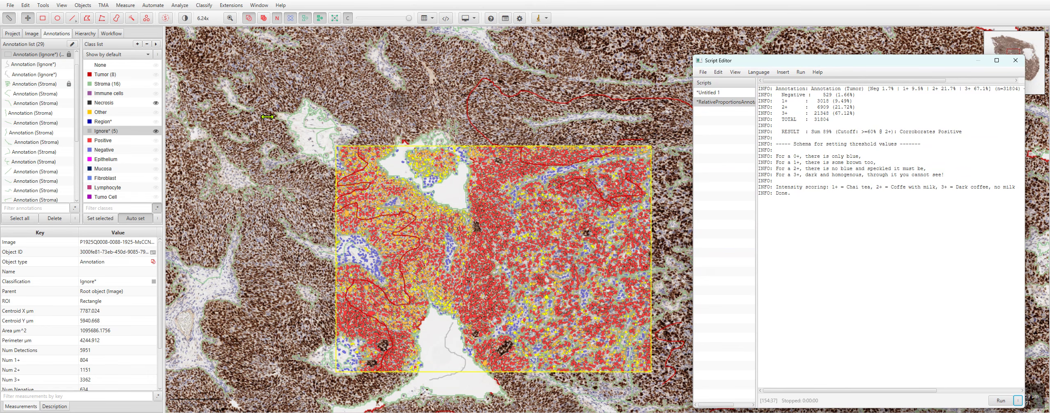
{"action": "left_click", "coordinate": [999, 401]}
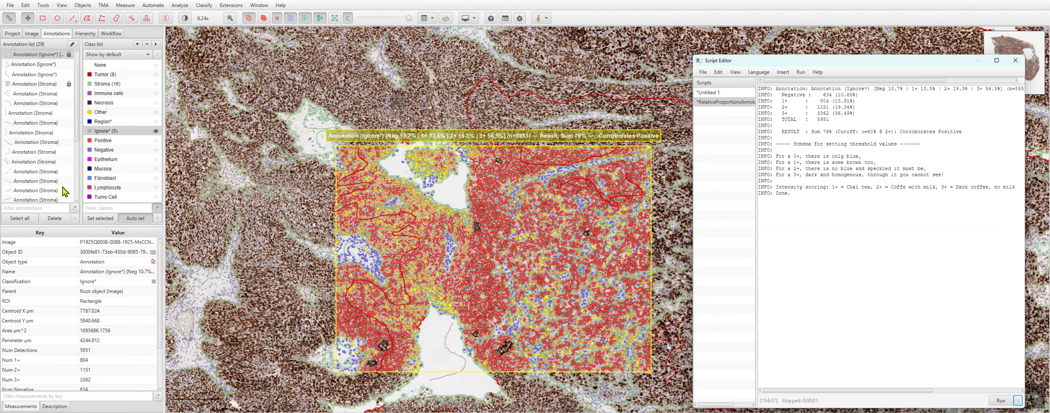
Select the locked Tumor annotation and run the relative proportions script on it
{"action": "scroll", "coordinate": [22, 170], "scroll_direction": "down", "scroll_amount": 3}
{"action": "left_click", "coordinate": [27, 162]}
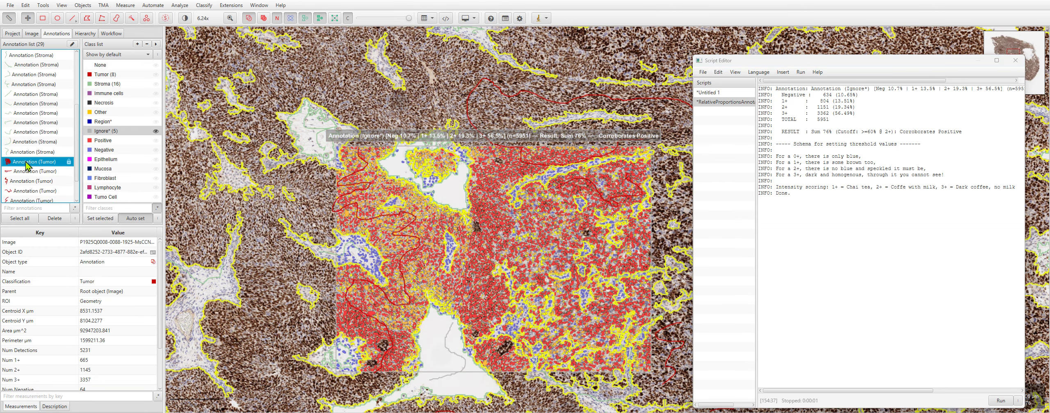
{"action": "left_click", "coordinate": [999, 401]}
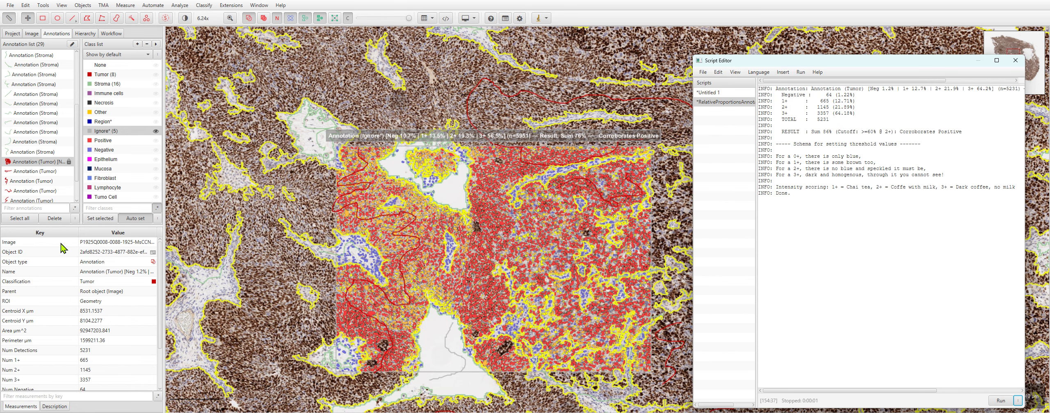
Select the locked Stroma annotation and run the relative proportions script on it
{"action": "scroll", "coordinate": [45, 190], "scroll_direction": "down", "scroll_amount": 2}
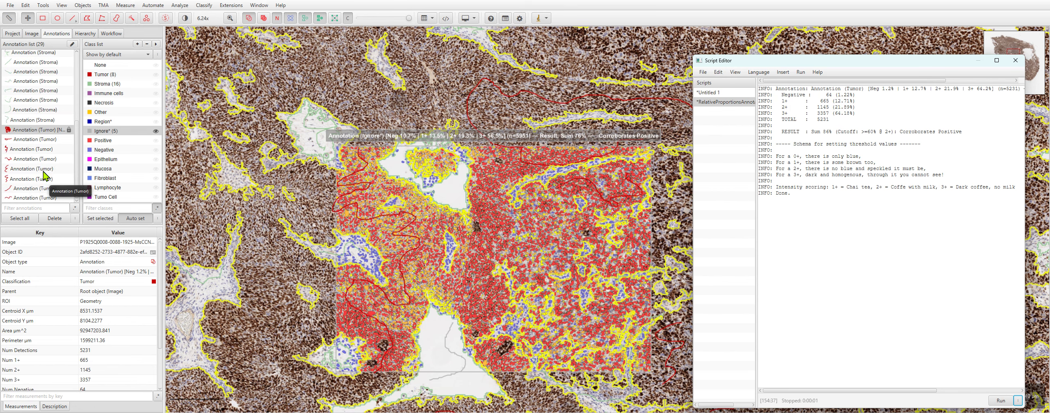
{"action": "scroll", "coordinate": [40, 142], "scroll_direction": "up", "scroll_amount": 3}
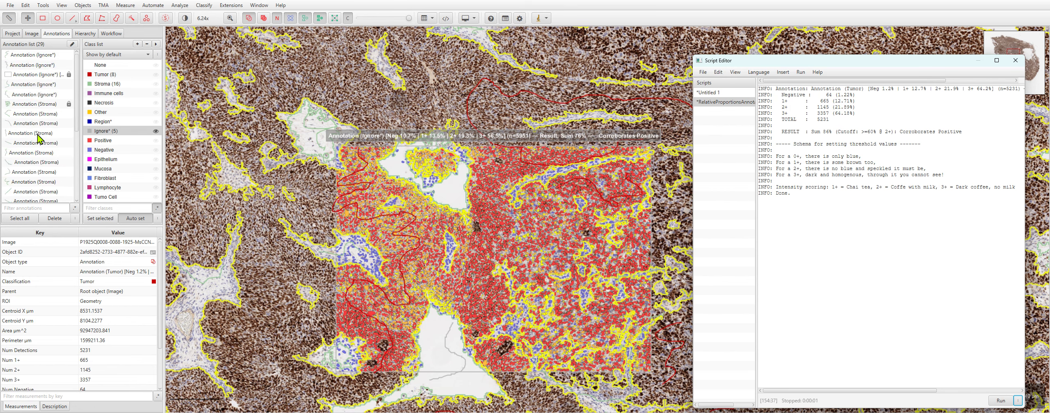
{"action": "left_click", "coordinate": [26, 105]}
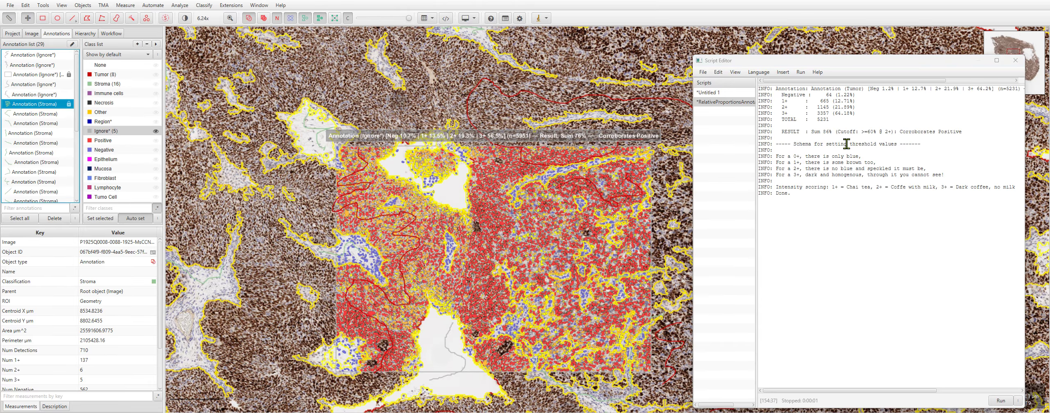
{"action": "left_click", "coordinate": [1000, 401]}
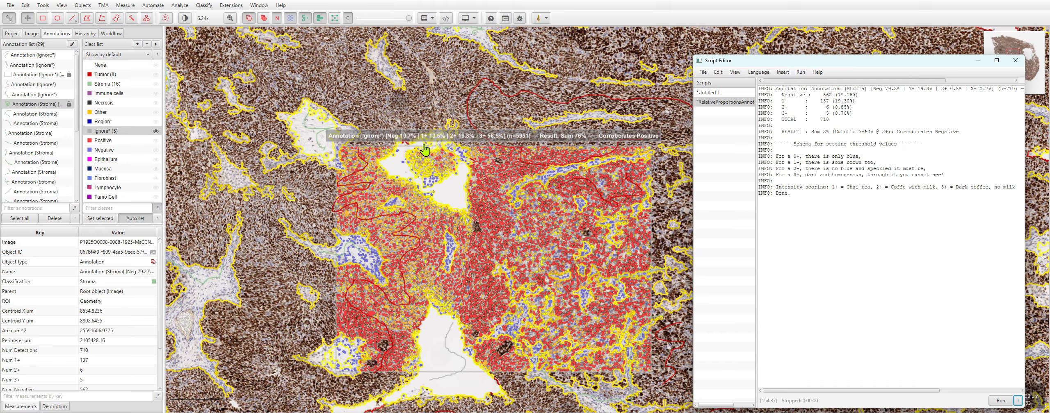
Open the detection measurements table and display its scatter plot
{"action": "left_click", "coordinate": [426, 23]}
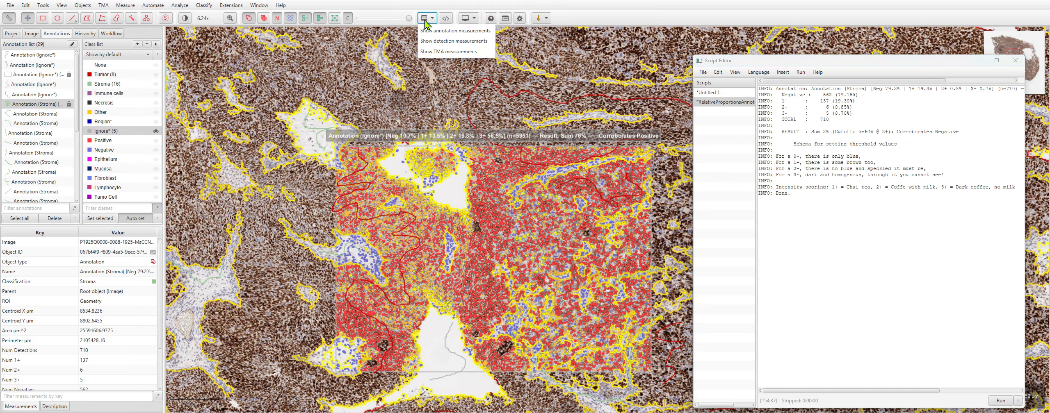
{"action": "left_click", "coordinate": [434, 41]}
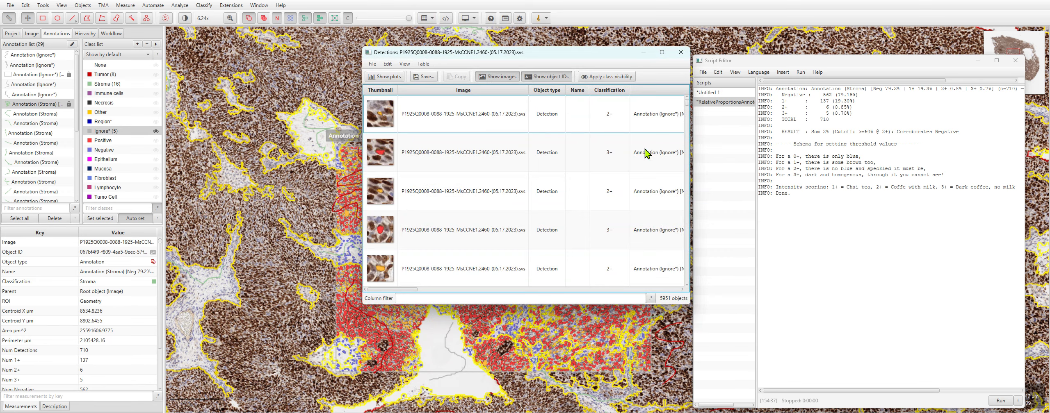
{"action": "left_click", "coordinate": [380, 78]}
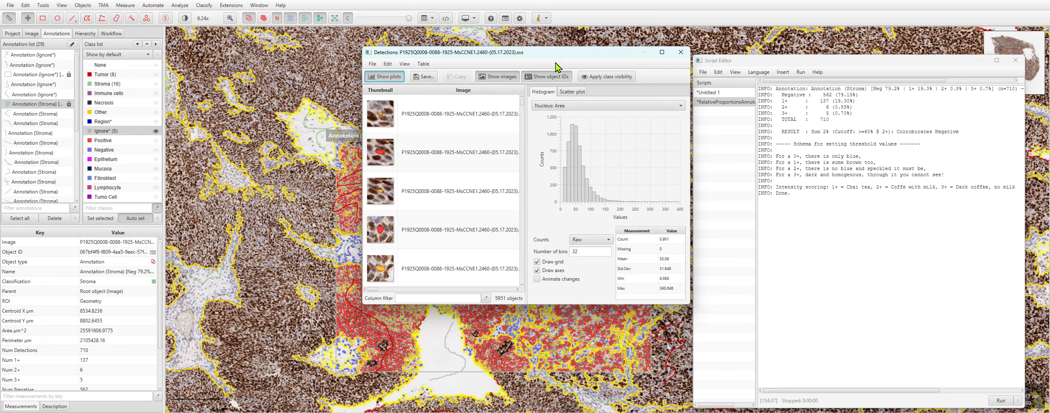
{"action": "left_click_drag", "start_coordinate": [544, 53], "coordinate": [304, 66]}
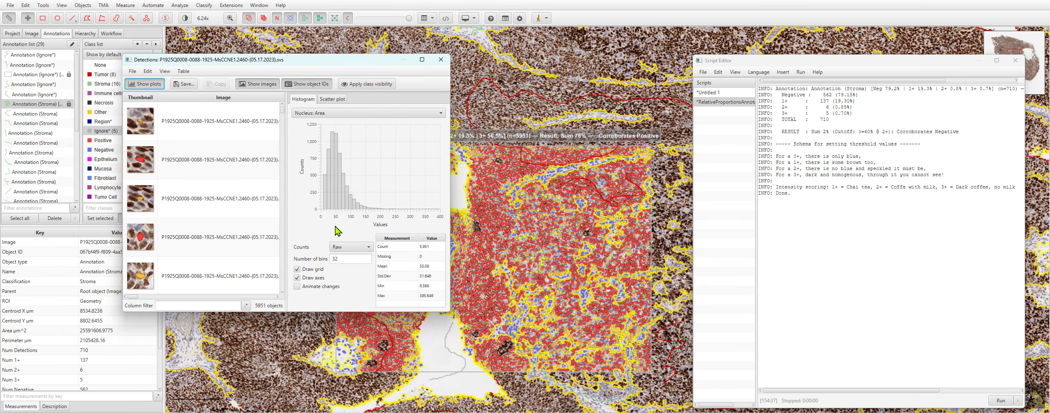
{"action": "left_click", "coordinate": [329, 102]}
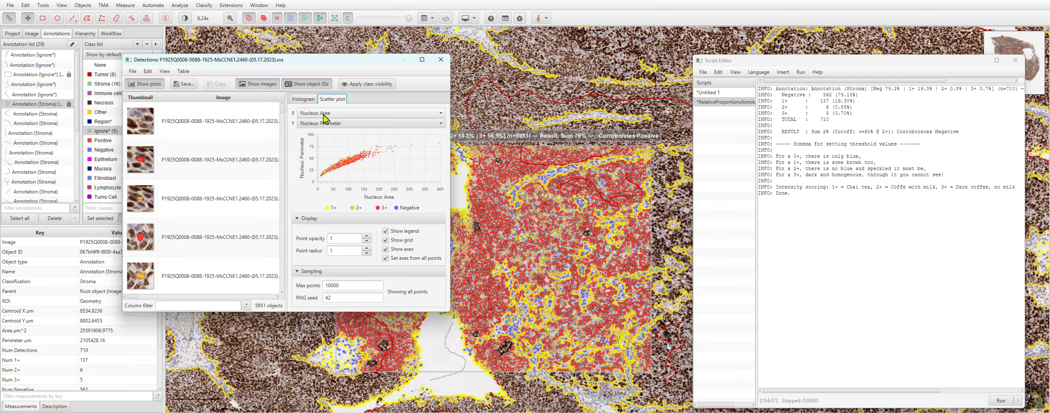
Plot Nucleus: DAB OD mean on the X axis against Nucleus: Area on the Y axis
{"action": "left_click", "coordinate": [323, 116]}
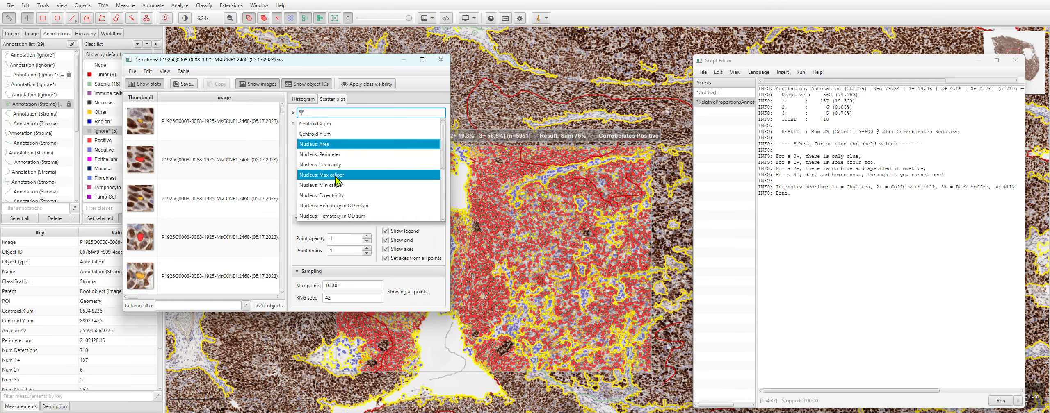
{"action": "scroll", "coordinate": [340, 184], "scroll_direction": "down", "scroll_amount": 3}
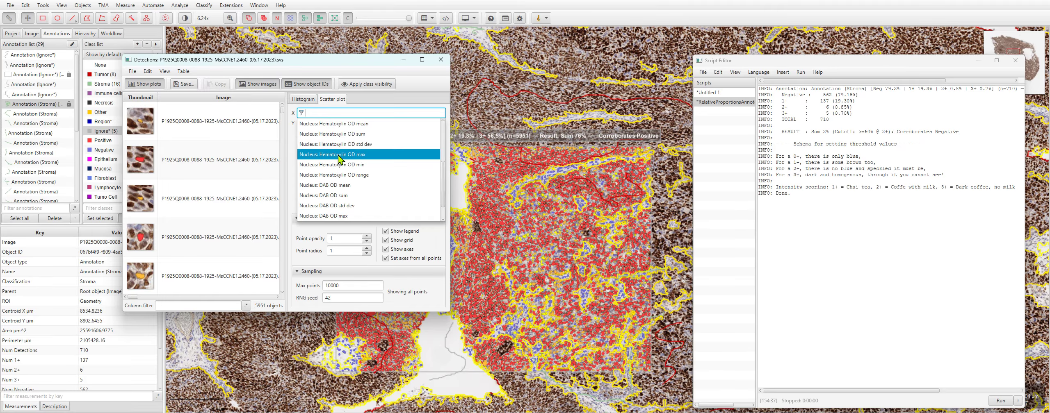
{"action": "left_click", "coordinate": [344, 187]}
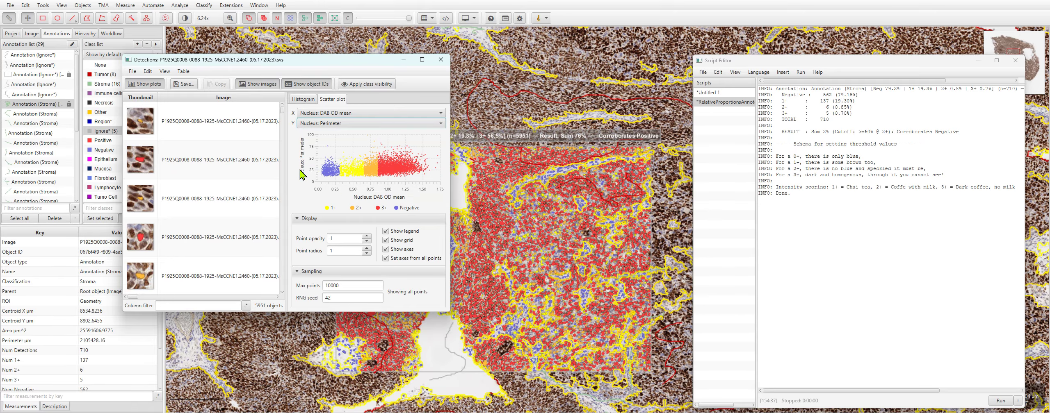
{"action": "left_click", "coordinate": [325, 122]}
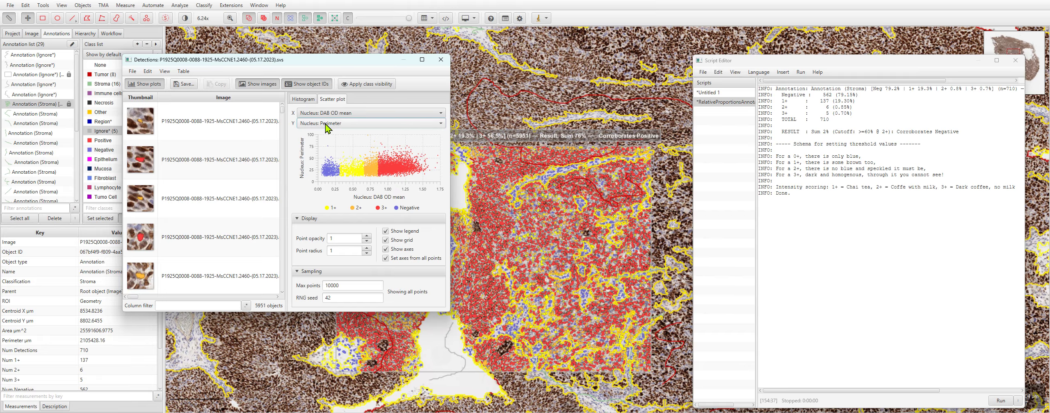
{"action": "left_click", "coordinate": [329, 154]}
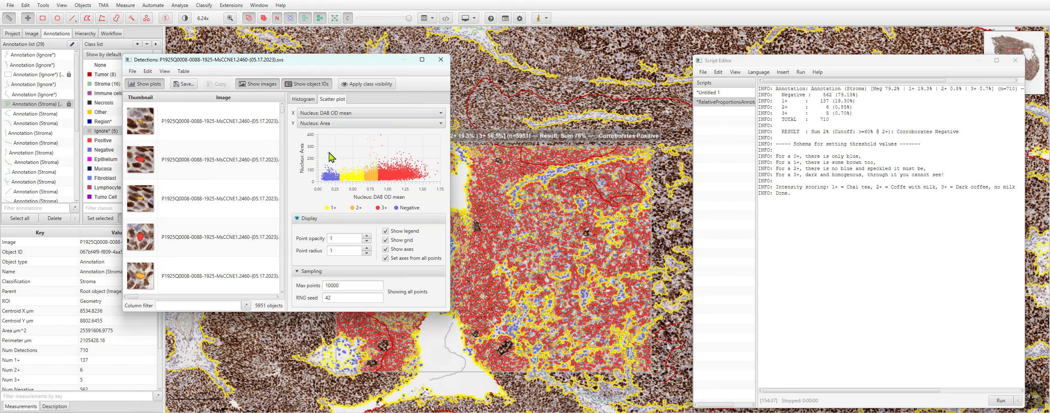
Change the scatter plot's Y axis to Nucleus: Circularity, and close the detection measurements table
{"action": "left_click_drag", "start_coordinate": [375, 69], "coordinate": [573, 130]}
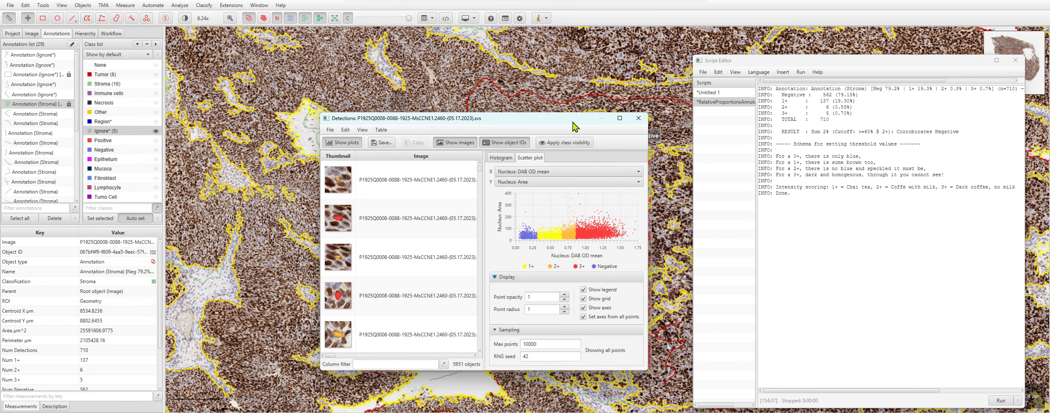
{"action": "left_click", "coordinate": [517, 186]}
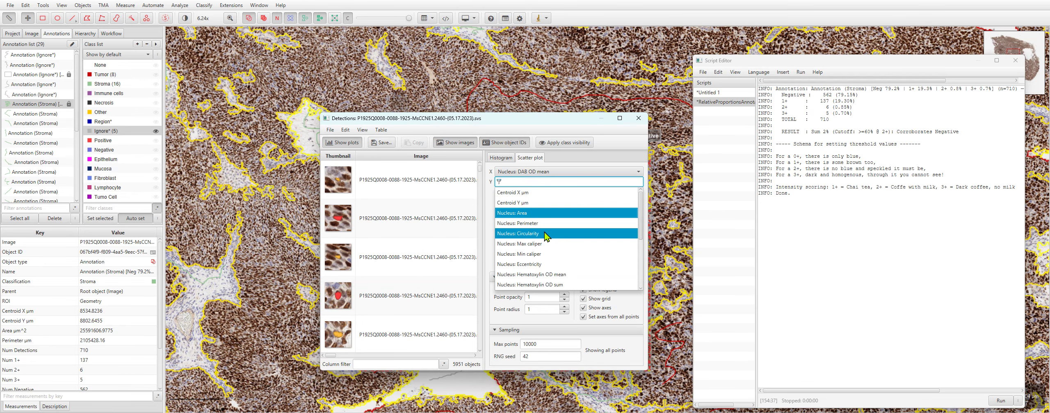
{"action": "left_click", "coordinate": [545, 237]}
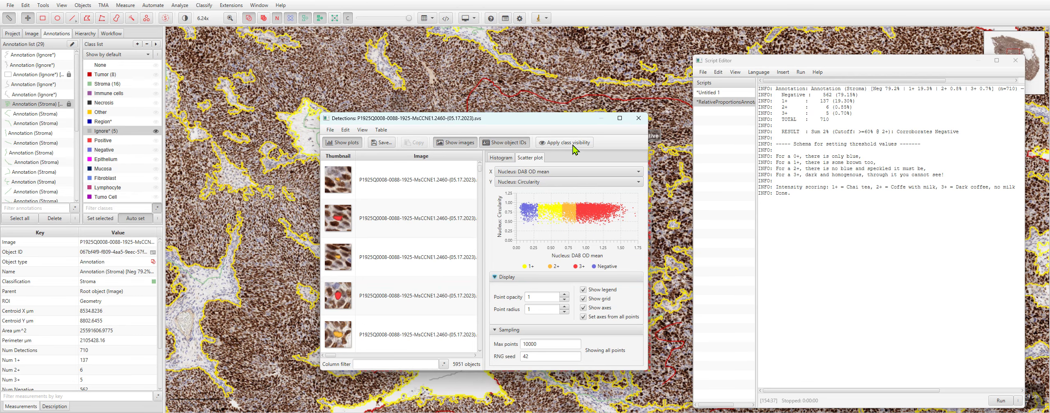
{"action": "left_click", "coordinate": [638, 119]}
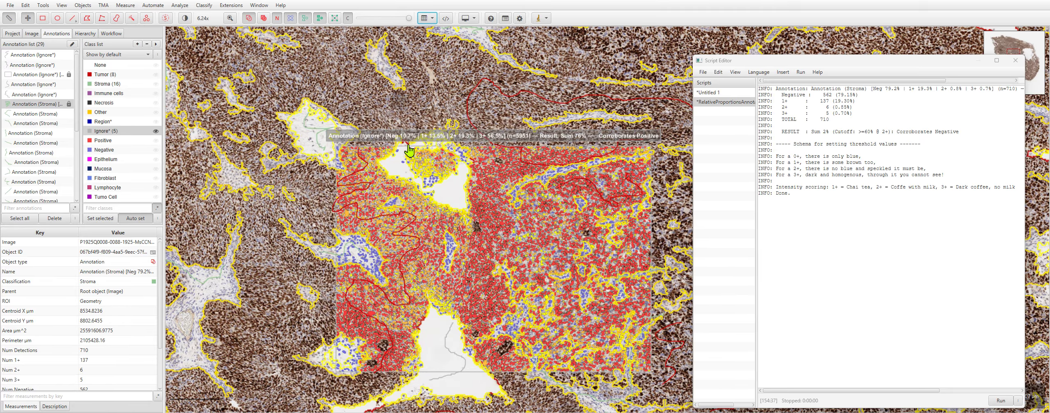
Draw an oval polygon annotation of about 1,587,000 µm² over the tumor area below and right of the scored rectangle
{"action": "scroll", "coordinate": [428, 138], "scroll_direction": "down", "scroll_amount": 5}
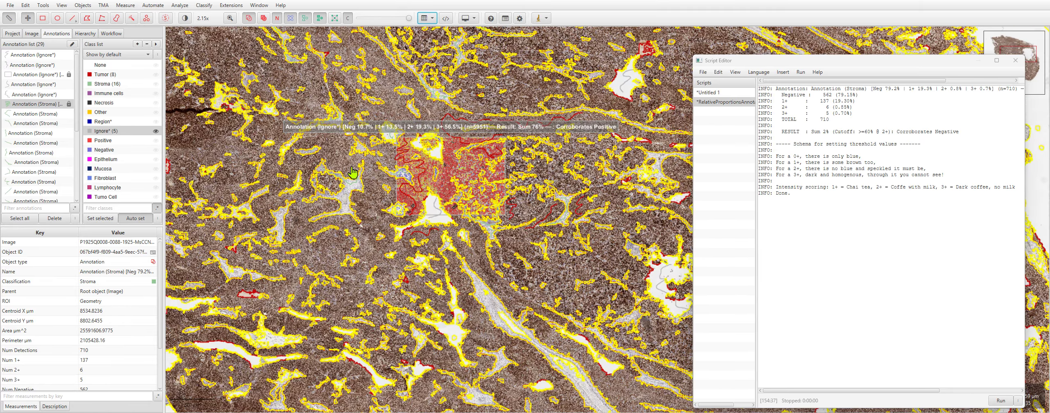
{"action": "scroll", "coordinate": [353, 172], "scroll_direction": "down", "scroll_amount": 1}
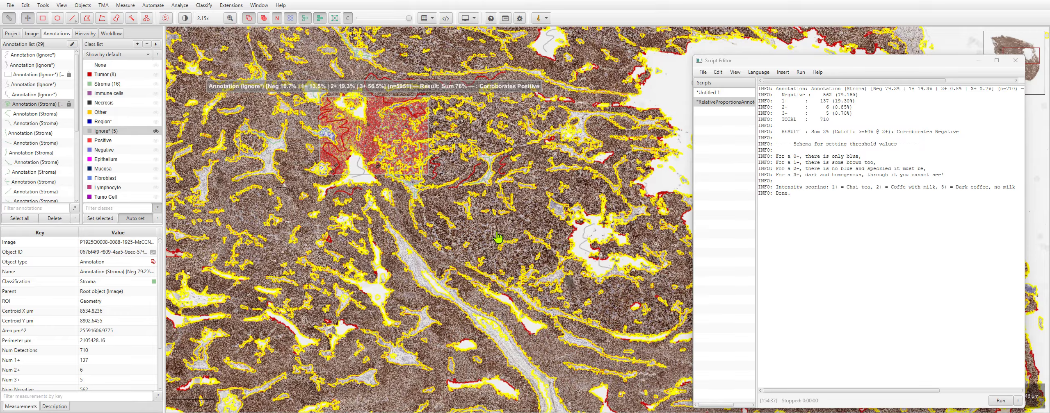
{"action": "left_click_drag", "start_coordinate": [501, 238], "coordinate": [462, 248]}
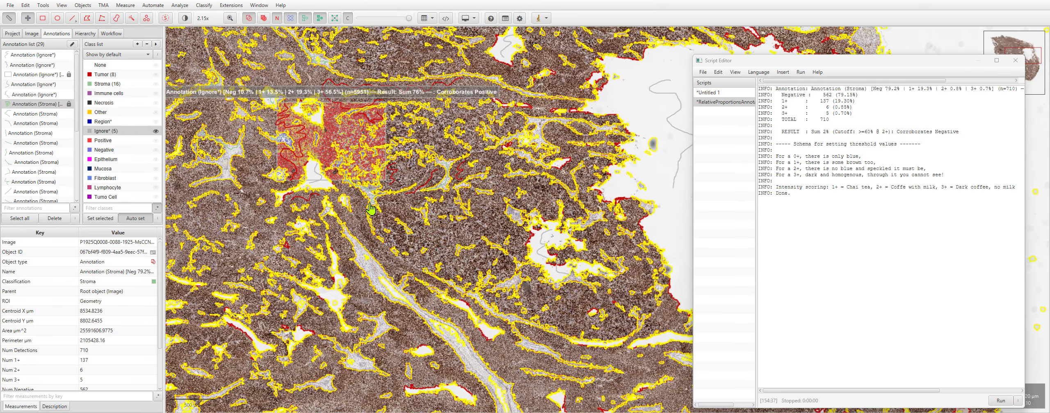
{"action": "left_click", "coordinate": [86, 18]}
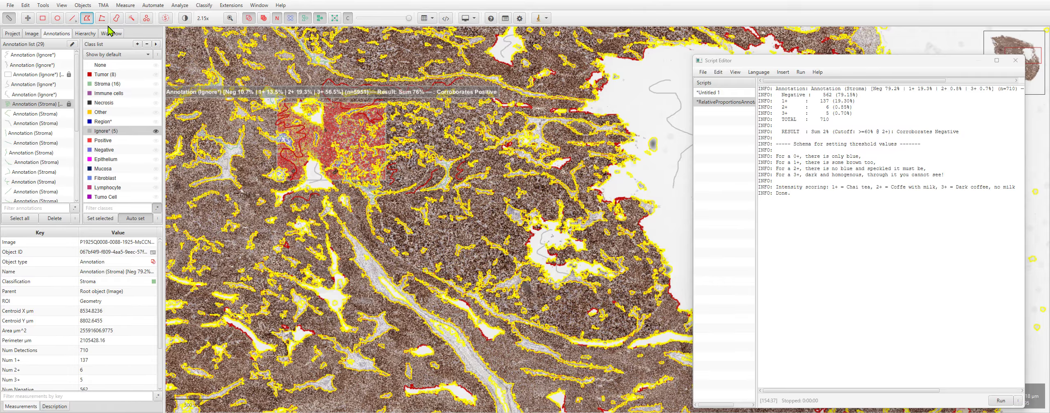
{"action": "mouse_move", "coordinate": [396, 192]}
{"action": "left_mouse_down"}
{"action": "mouse_move", "coordinate": [367, 222]}
{"action": "mouse_move", "coordinate": [392, 256]}
{"action": "mouse_move", "coordinate": [434, 274]}
{"action": "mouse_move", "coordinate": [479, 280]}
{"action": "mouse_move", "coordinate": [531, 246]}
{"action": "mouse_move", "coordinate": [533, 216]}
{"action": "mouse_move", "coordinate": [491, 193]}
{"action": "mouse_move", "coordinate": [401, 191]}
{"action": "left_mouse_up"}
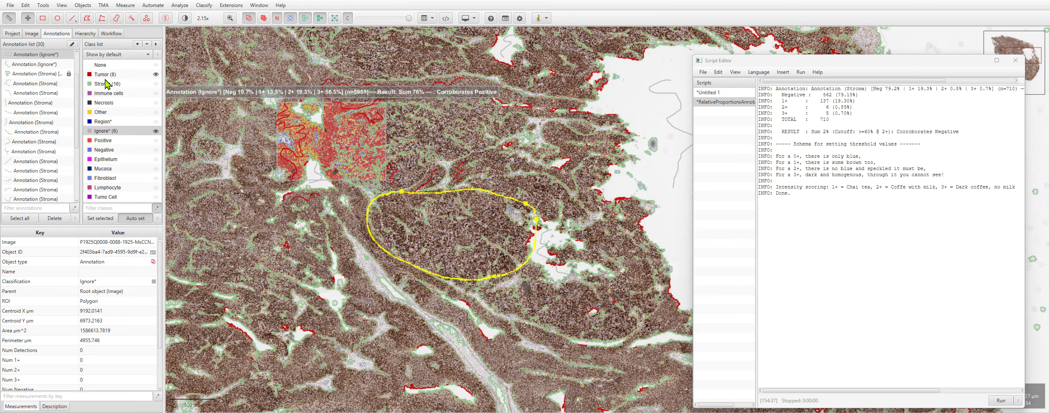
Select the new oval Ignore* polygon annotation and open positive cell detection for it
{"action": "left_click", "coordinate": [35, 55]}
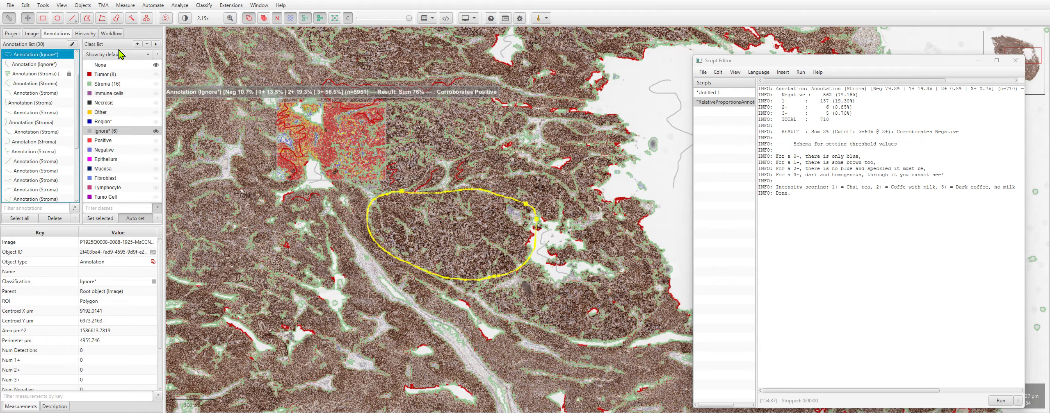
{"action": "left_click", "coordinate": [180, 5]}
{"action": "mouse_move", "coordinate": [202, 40]}
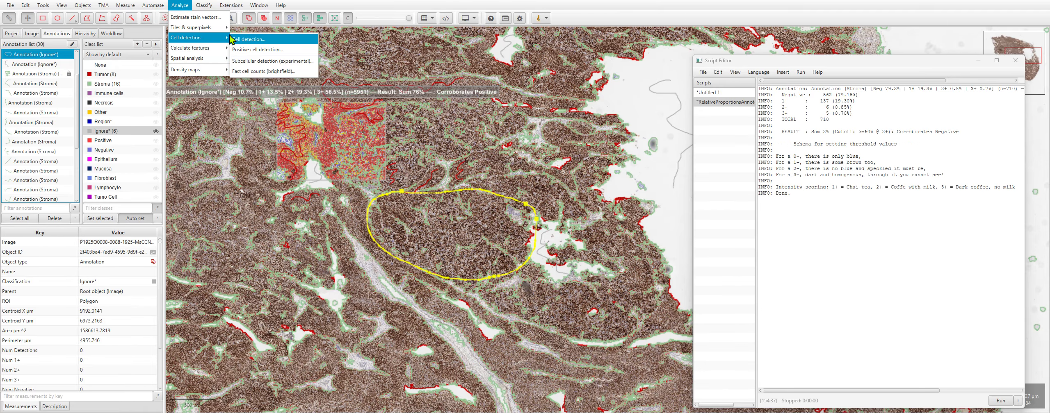
{"action": "left_click", "coordinate": [251, 49]}
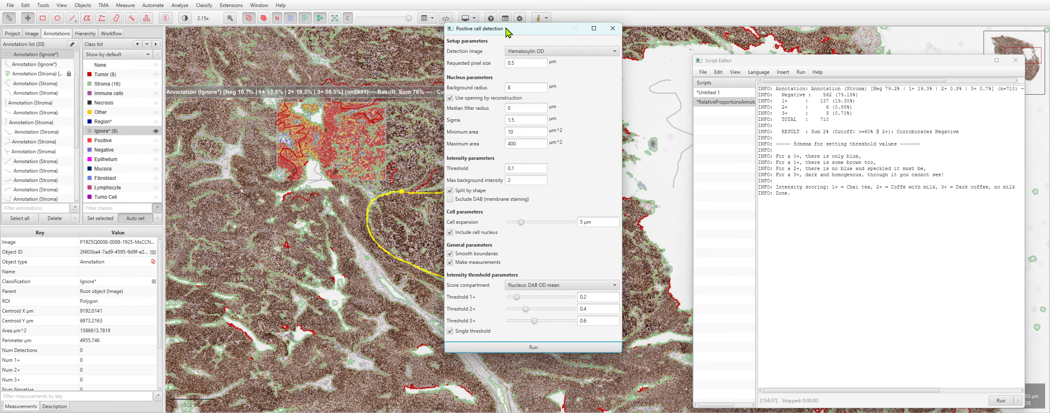
{"action": "left_click_drag", "start_coordinate": [508, 33], "coordinate": [125, 77]}
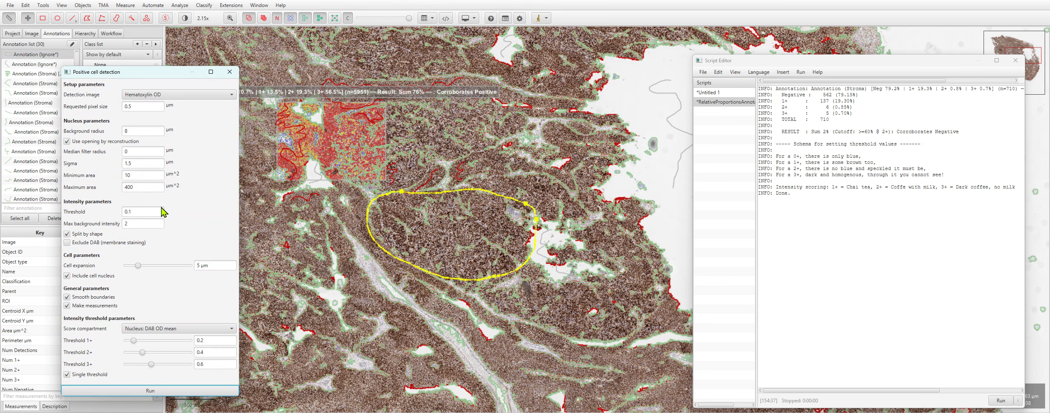
Set the detection intensity thresholds to 0.3 for 1+, 0.6 for 2+ and 0.9 for 3+, with Single threshold turned off
{"action": "double_click", "coordinate": [203, 341]}
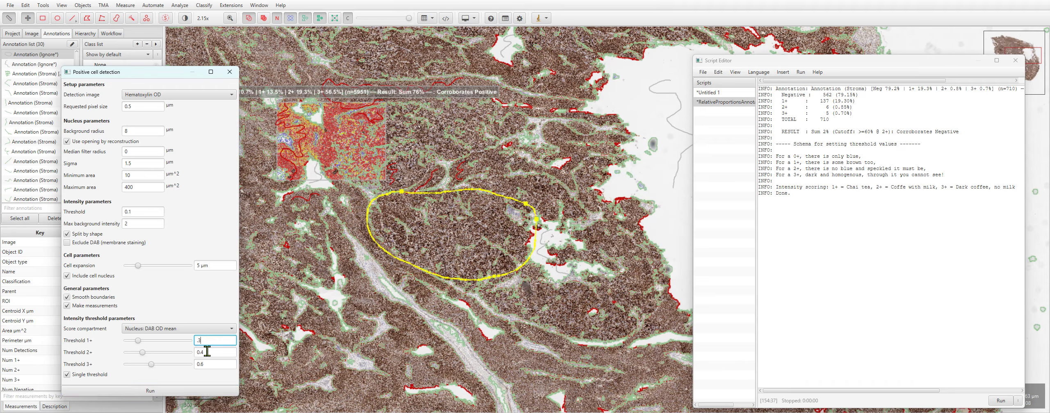
{"action": "key", "text": "Tab"}
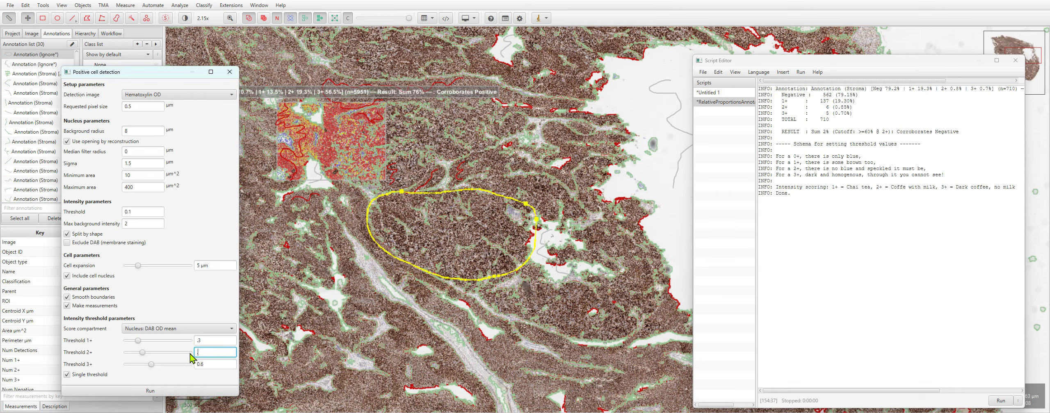
{"action": "type", "text": ".6"}
{"action": "key", "text": "Tab"}
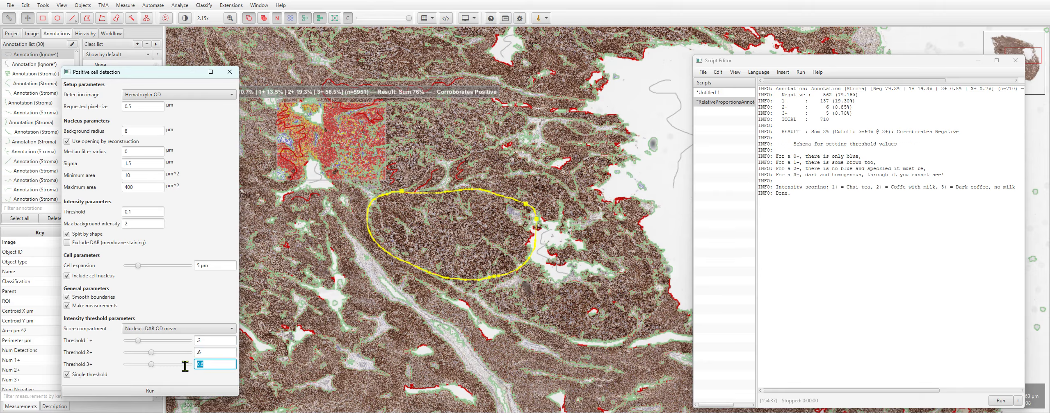
{"action": "type", "text": ".9"}
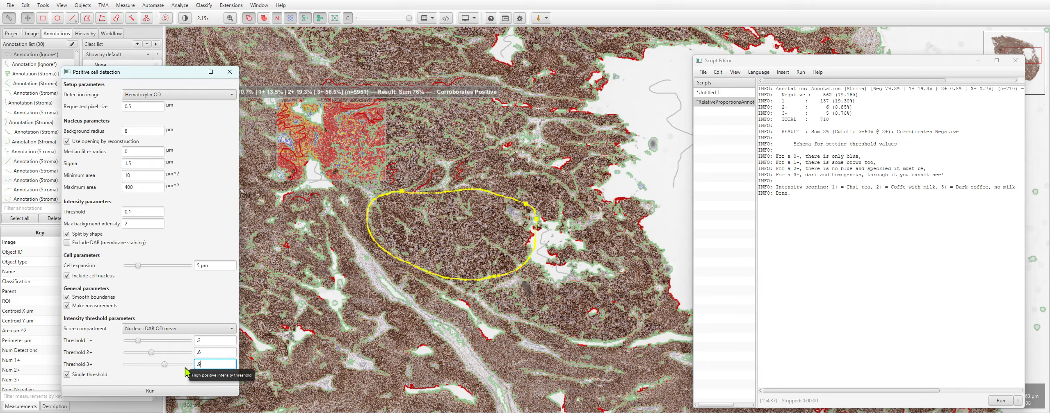
{"action": "left_click", "coordinate": [67, 374]}
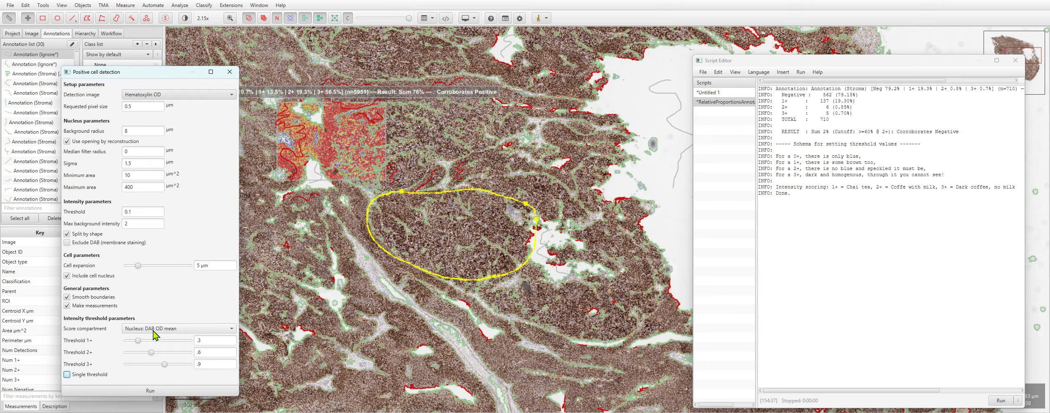
Run positive cell detection on the oval with cell expansion 0 µm and Optical density sum as the detection image
{"action": "left_click_drag", "start_coordinate": [140, 268], "coordinate": [116, 272]}
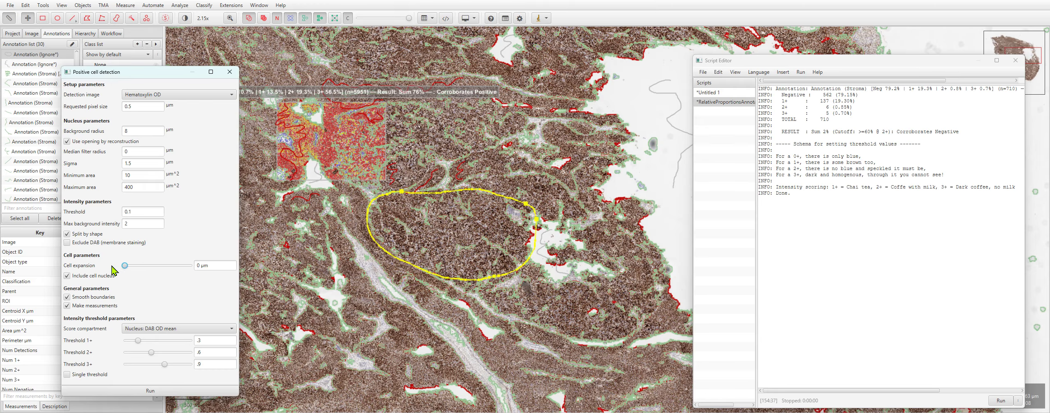
{"action": "left_click", "coordinate": [183, 97]}
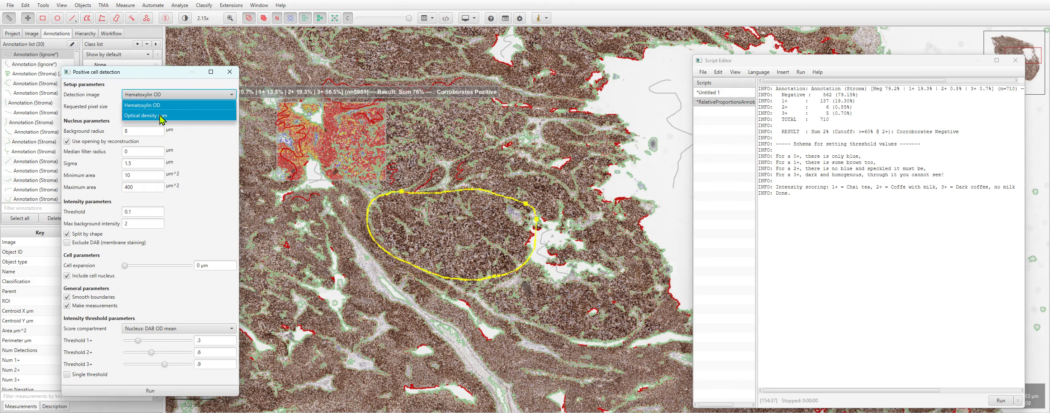
{"action": "left_click", "coordinate": [168, 115]}
{"action": "left_click", "coordinate": [172, 98]}
{"action": "left_click", "coordinate": [170, 98]}
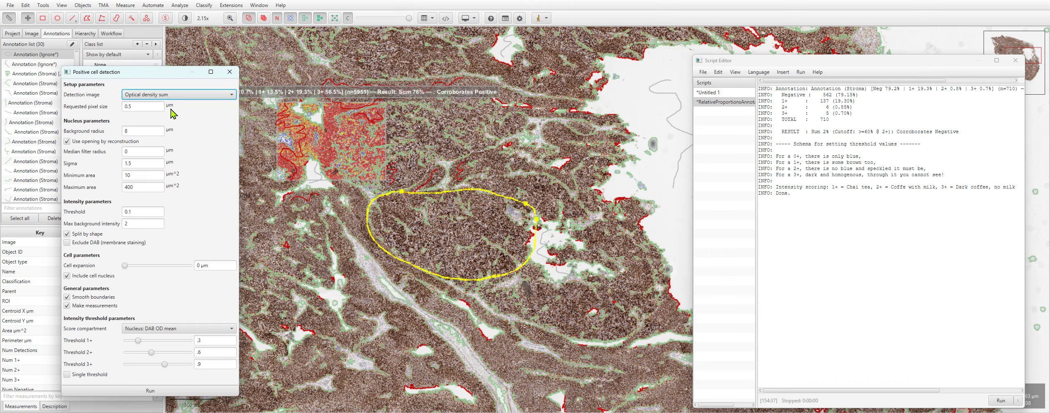
{"action": "left_click", "coordinate": [150, 390]}
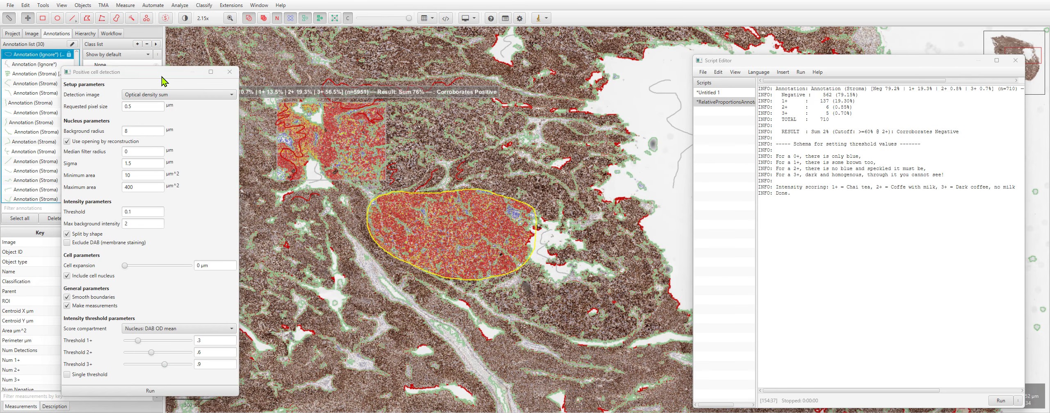
Select the large locked Tumor annotation and run the relative proportions script to rescore it with the oval's new detections
{"action": "mouse_move", "coordinate": [162, 81]}
{"action": "left_mouse_down"}
{"action": "mouse_move", "coordinate": [272, 122]}
{"action": "mouse_move", "coordinate": [256, 92]}
{"action": "left_mouse_up"}
{"action": "scroll", "coordinate": [47, 138], "scroll_direction": "down", "scroll_amount": 5}
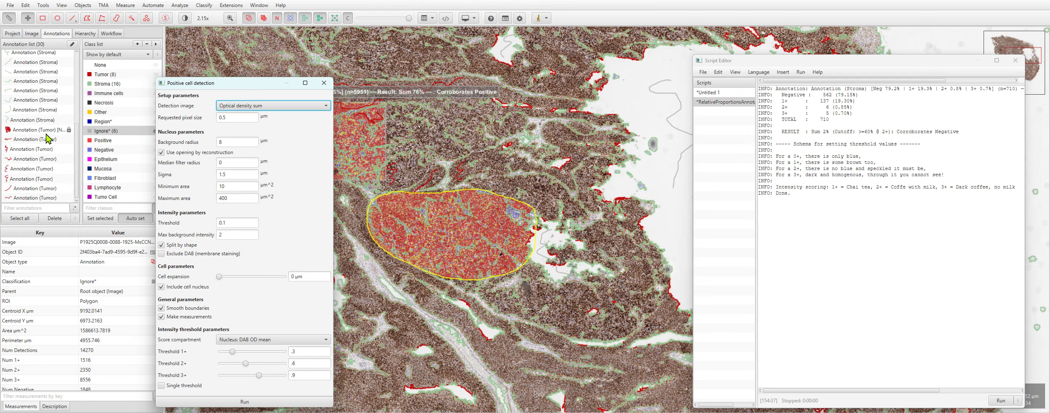
{"action": "left_click", "coordinate": [30, 131]}
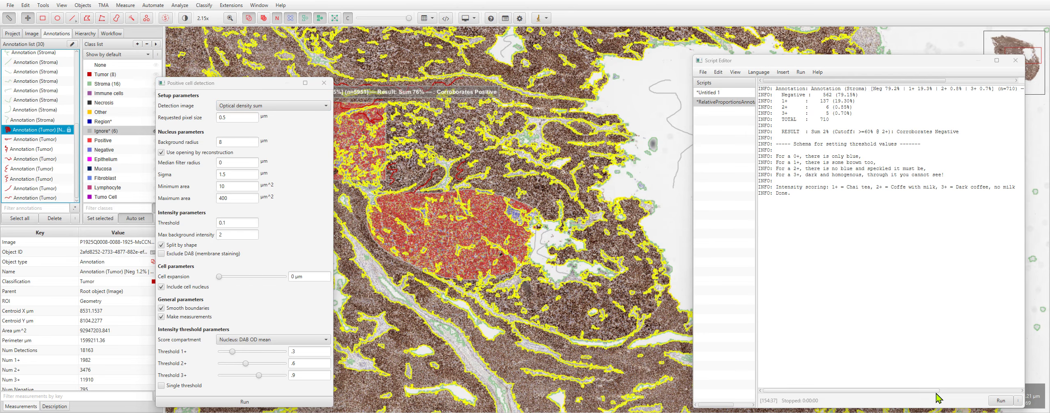
{"action": "left_click", "coordinate": [1000, 401]}
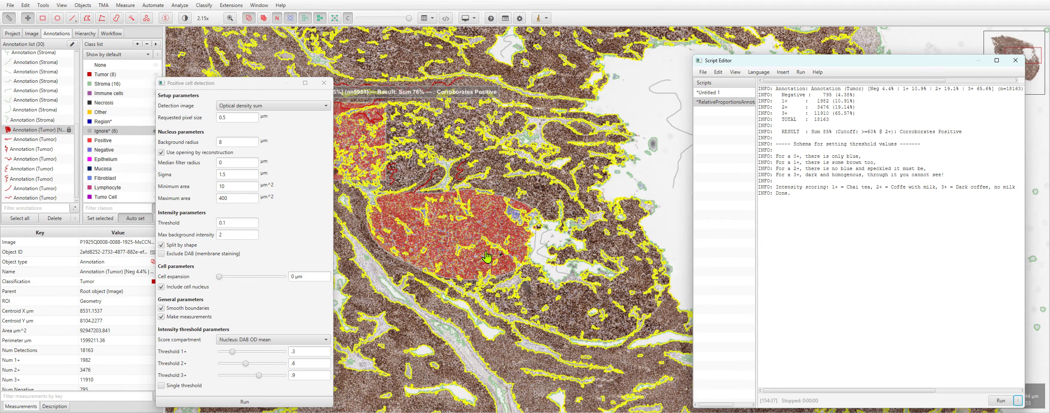
{"action": "scroll", "coordinate": [487, 258], "scroll_direction": "down", "scroll_amount": 5}
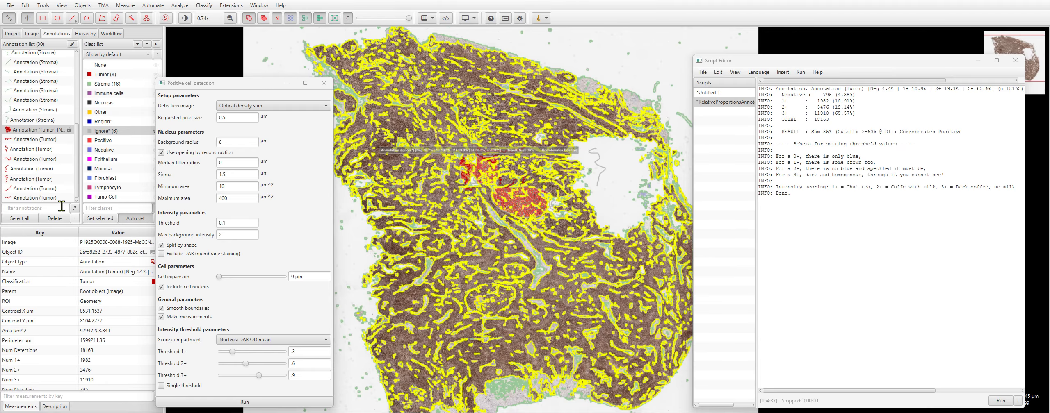
{"action": "left_click", "coordinate": [27, 132]}
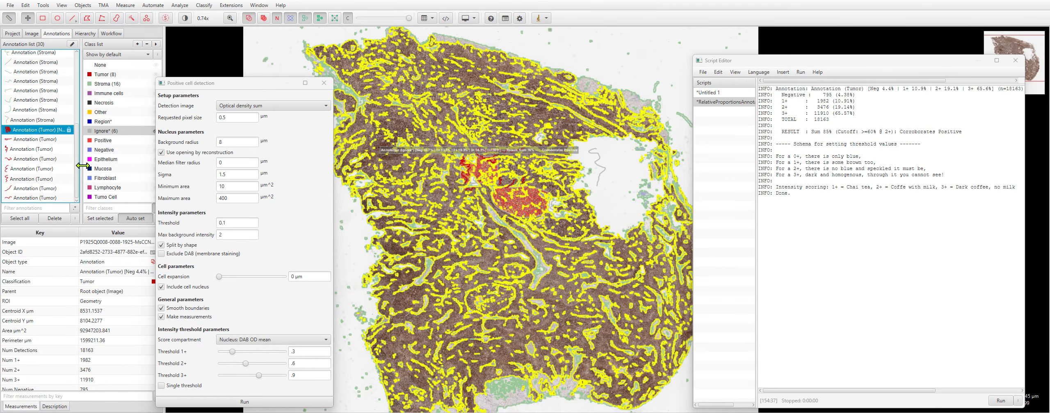